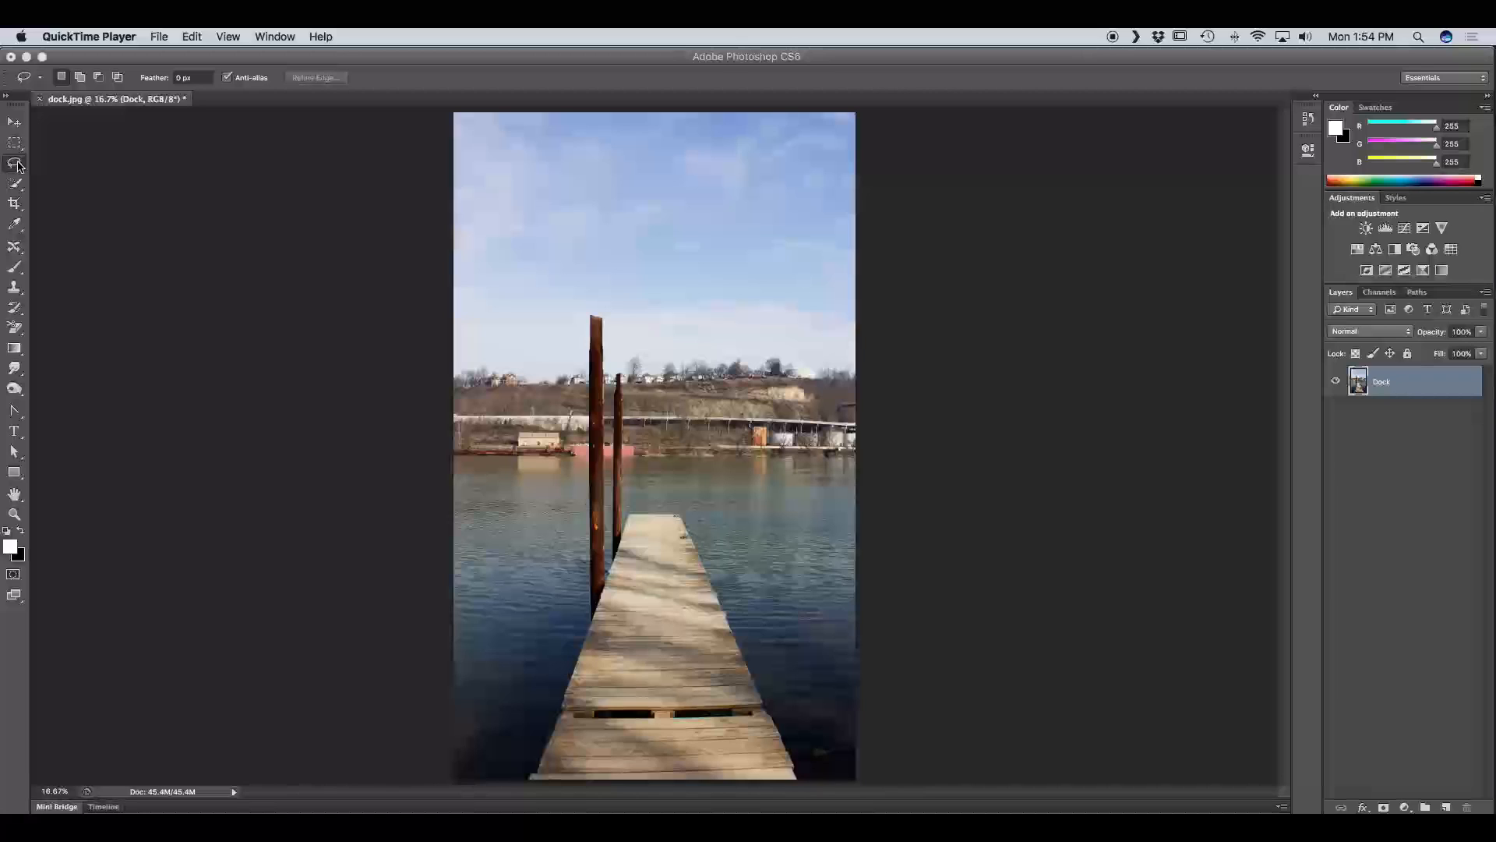
Outline the sky freehand with the Lasso tool, following the skyline loosely above the trees and around the tall post.
{"action": "left_click", "coordinate": [17, 166]}
{"action": "left_click", "coordinate": [17, 165]}
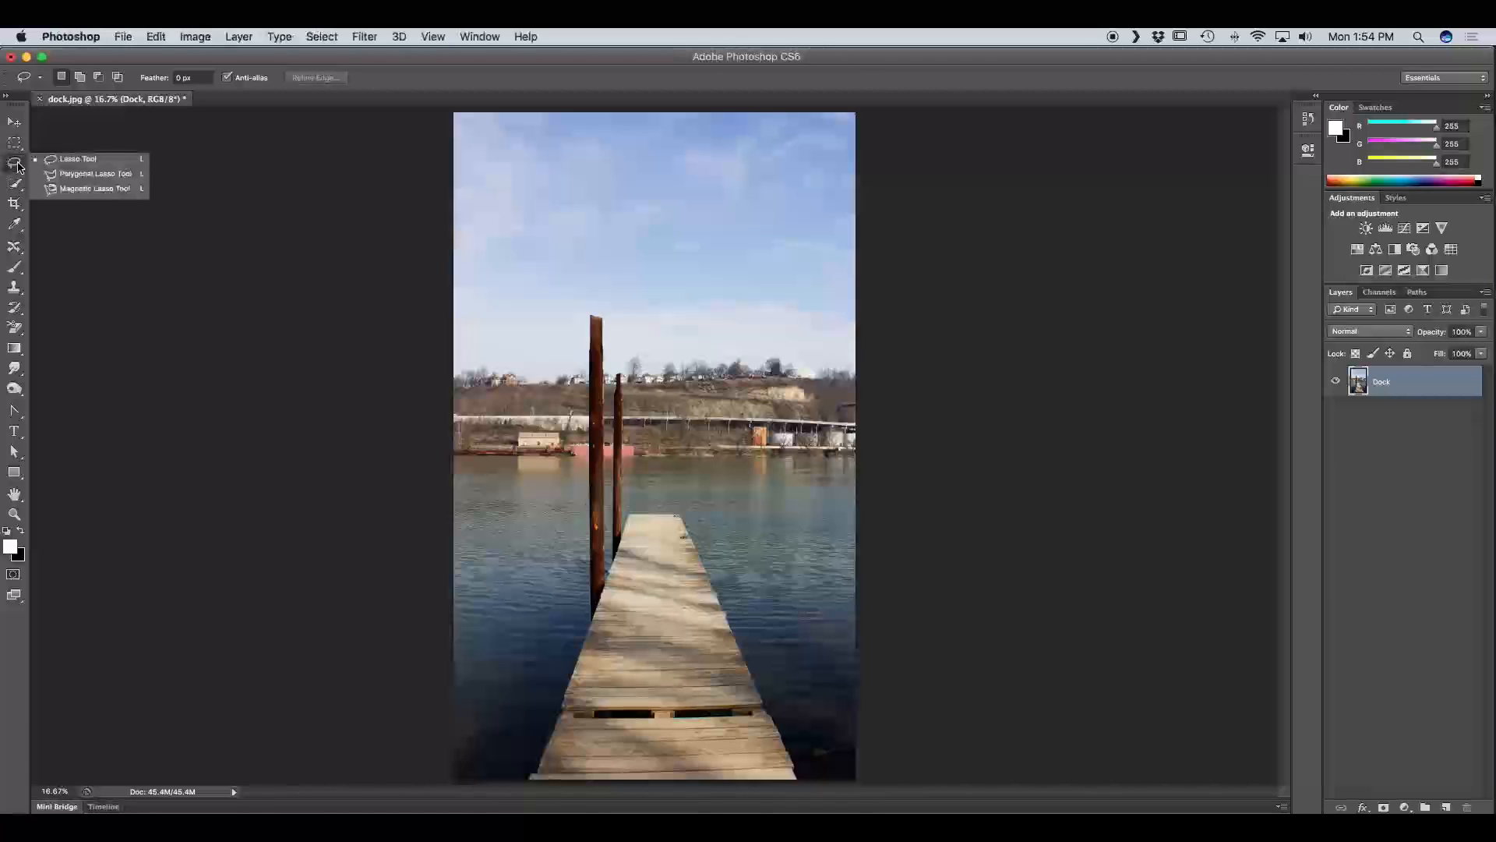
{"action": "left_click", "coordinate": [78, 163]}
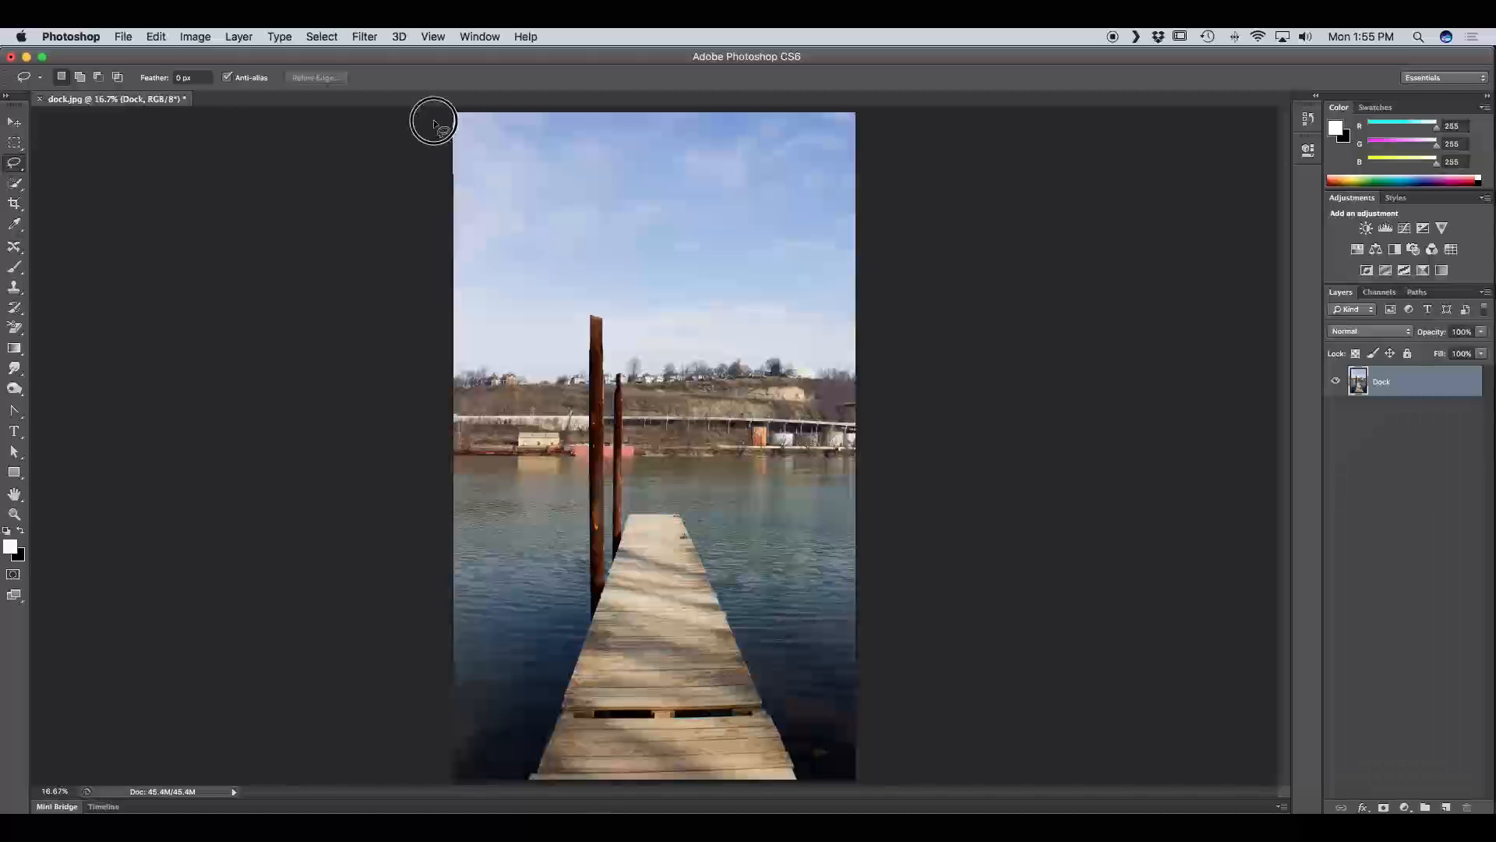
{"action": "mouse_move", "coordinate": [443, 97]}
{"action": "left_mouse_down"}
{"action": "mouse_move", "coordinate": [499, 78]}
{"action": "mouse_move", "coordinate": [858, 60]}
{"action": "mouse_move", "coordinate": [885, 177]}
{"action": "mouse_move", "coordinate": [882, 361]}
{"action": "mouse_move", "coordinate": [612, 343]}
{"action": "mouse_move", "coordinate": [606, 314]}
{"action": "mouse_move", "coordinate": [586, 310]}
{"action": "mouse_move", "coordinate": [569, 358]}
{"action": "mouse_move", "coordinate": [451, 359]}
{"action": "mouse_move", "coordinate": [403, 186]}
{"action": "left_mouse_up"}
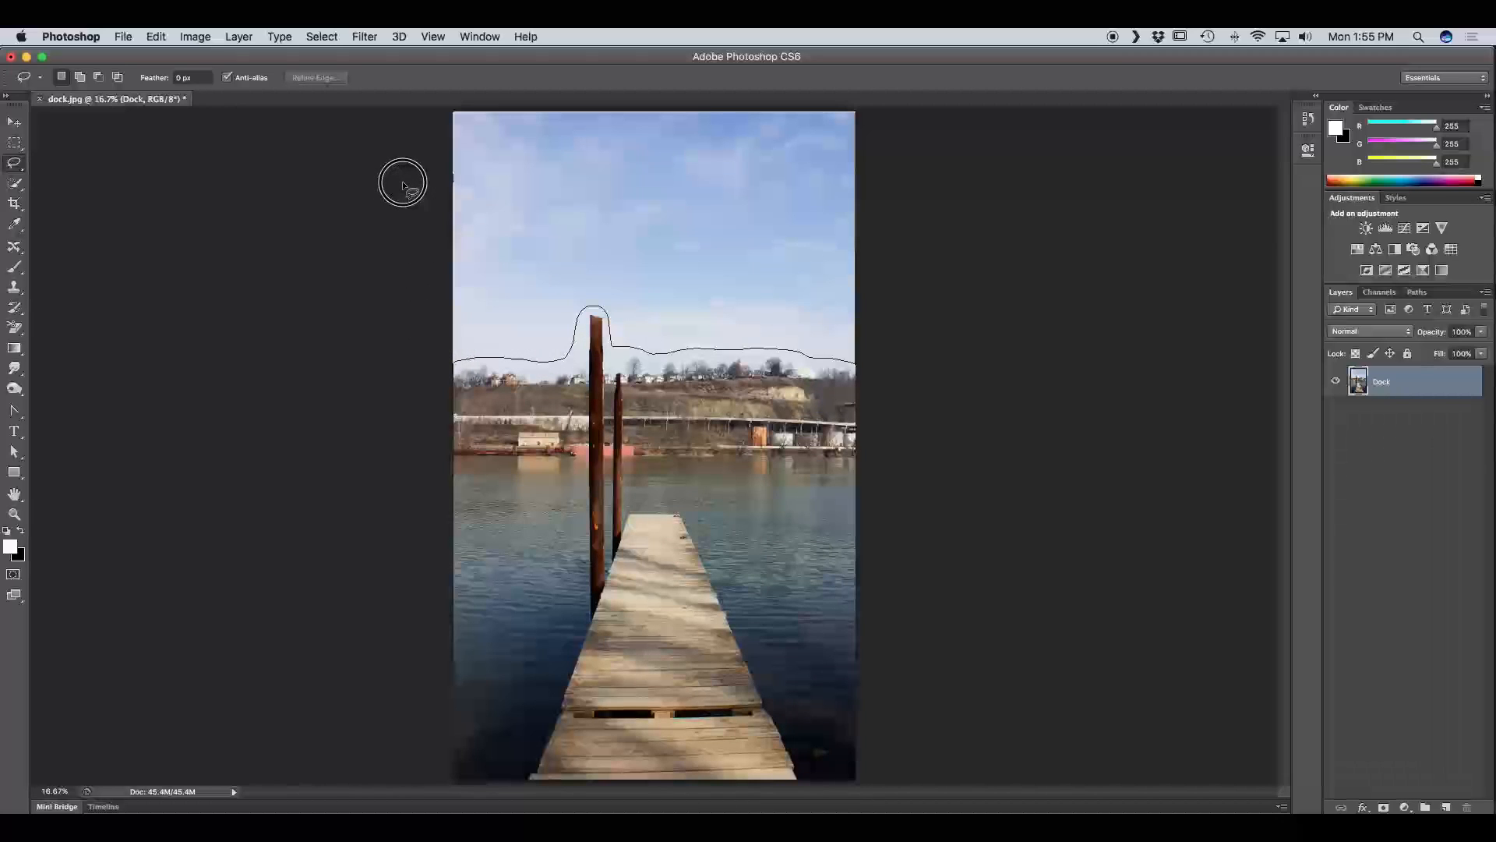
{"action": "left_click_drag", "start_coordinate": [403, 183], "coordinate": [404, 176]}
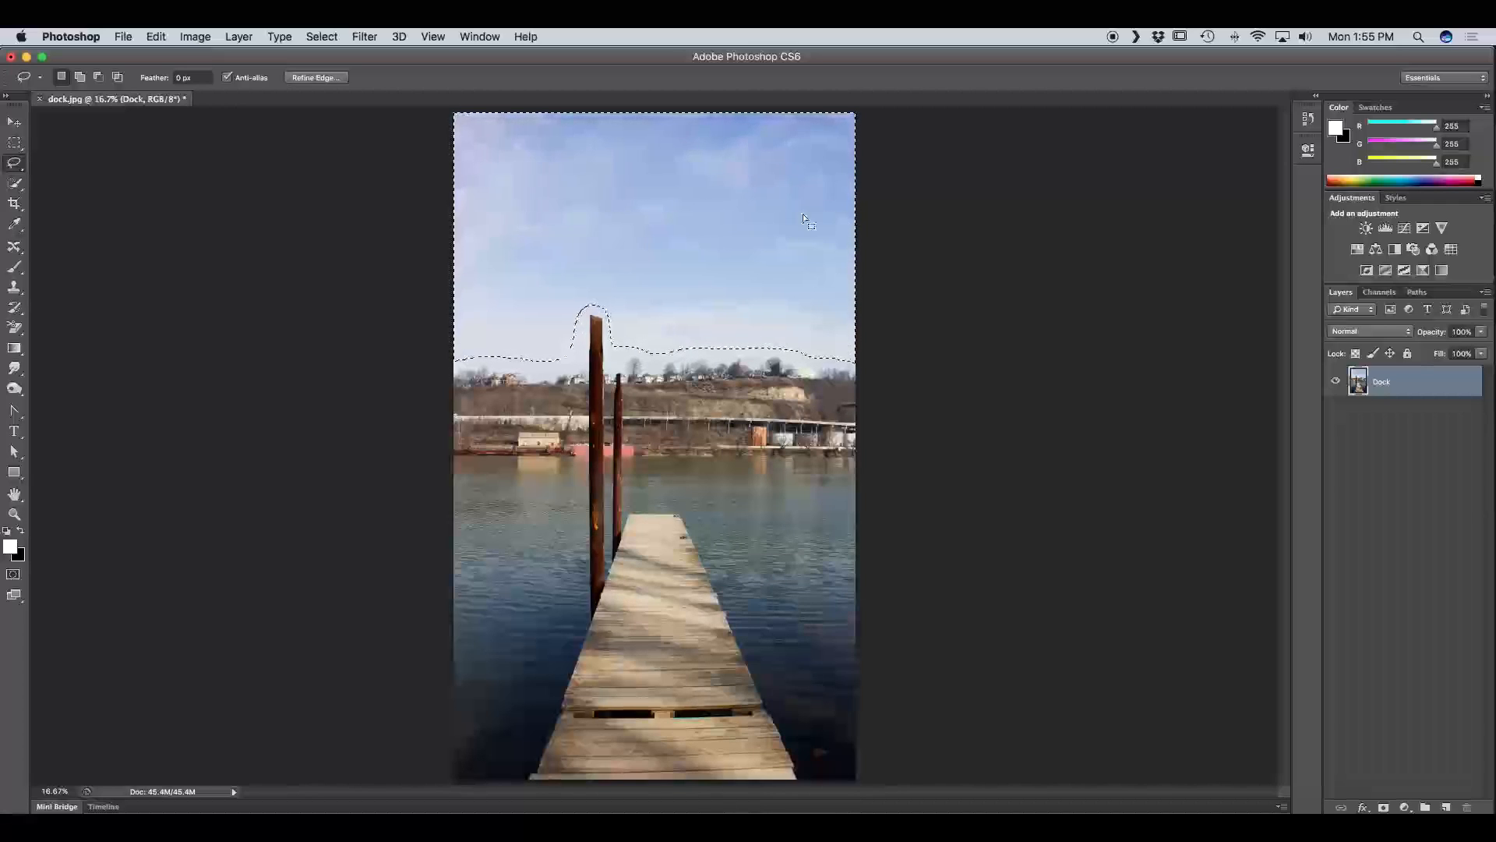
Add the missed strips of sky beside the tall post and down to the tree line to the lasso selection.
{"action": "left_click", "coordinate": [79, 78]}
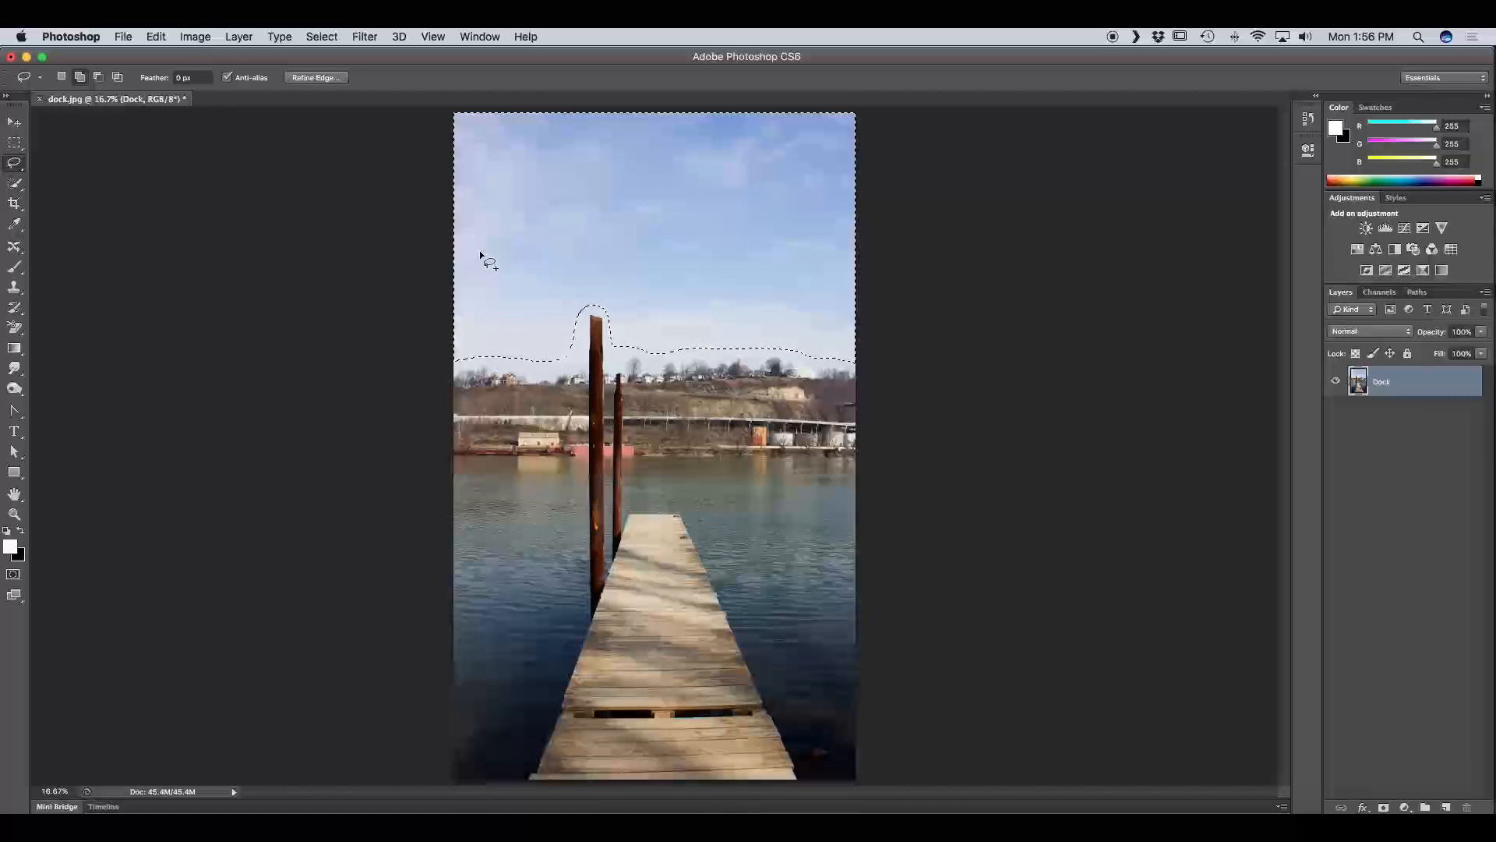
{"action": "left_click_drag", "start_coordinate": [456, 348], "coordinate": [458, 306]}
{"action": "mouse_move", "coordinate": [611, 331]}
{"action": "left_mouse_down"}
{"action": "mouse_move", "coordinate": [607, 370]}
{"action": "mouse_move", "coordinate": [626, 370]}
{"action": "mouse_move", "coordinate": [635, 349]}
{"action": "mouse_move", "coordinate": [650, 370]}
{"action": "mouse_move", "coordinate": [672, 352]}
{"action": "mouse_move", "coordinate": [767, 333]}
{"action": "left_mouse_up"}
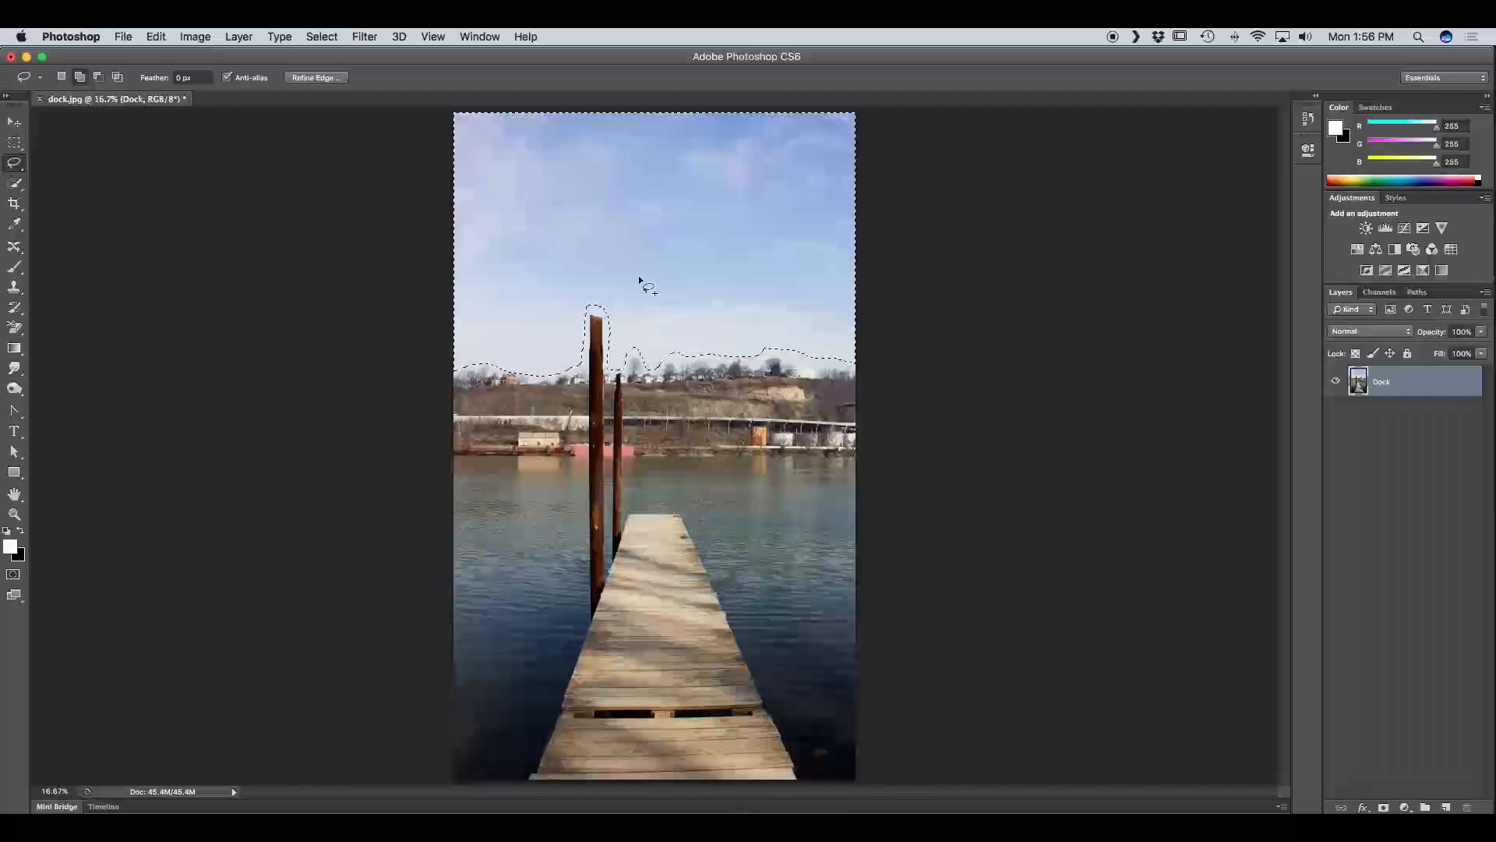
Subtract the lower band of sky from the selection with the Lasso, leaving only the area above the posts.
{"action": "left_click", "coordinate": [98, 77]}
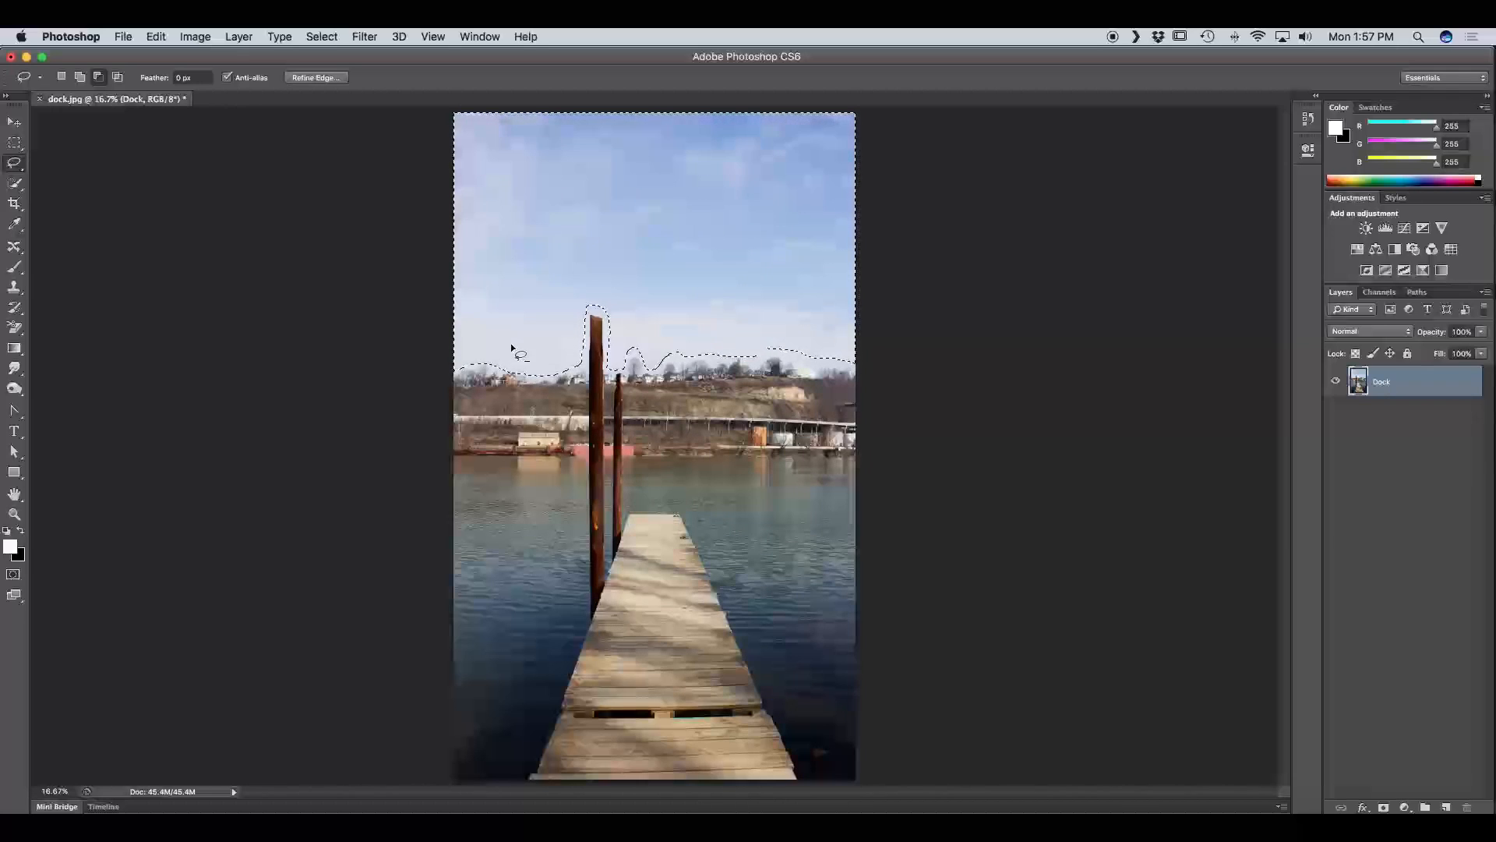
{"action": "mouse_move", "coordinate": [456, 371]}
{"action": "left_mouse_down"}
{"action": "mouse_move", "coordinate": [464, 333]}
{"action": "mouse_move", "coordinate": [498, 334]}
{"action": "mouse_move", "coordinate": [505, 393]}
{"action": "mouse_move", "coordinate": [442, 404]}
{"action": "left_mouse_up"}
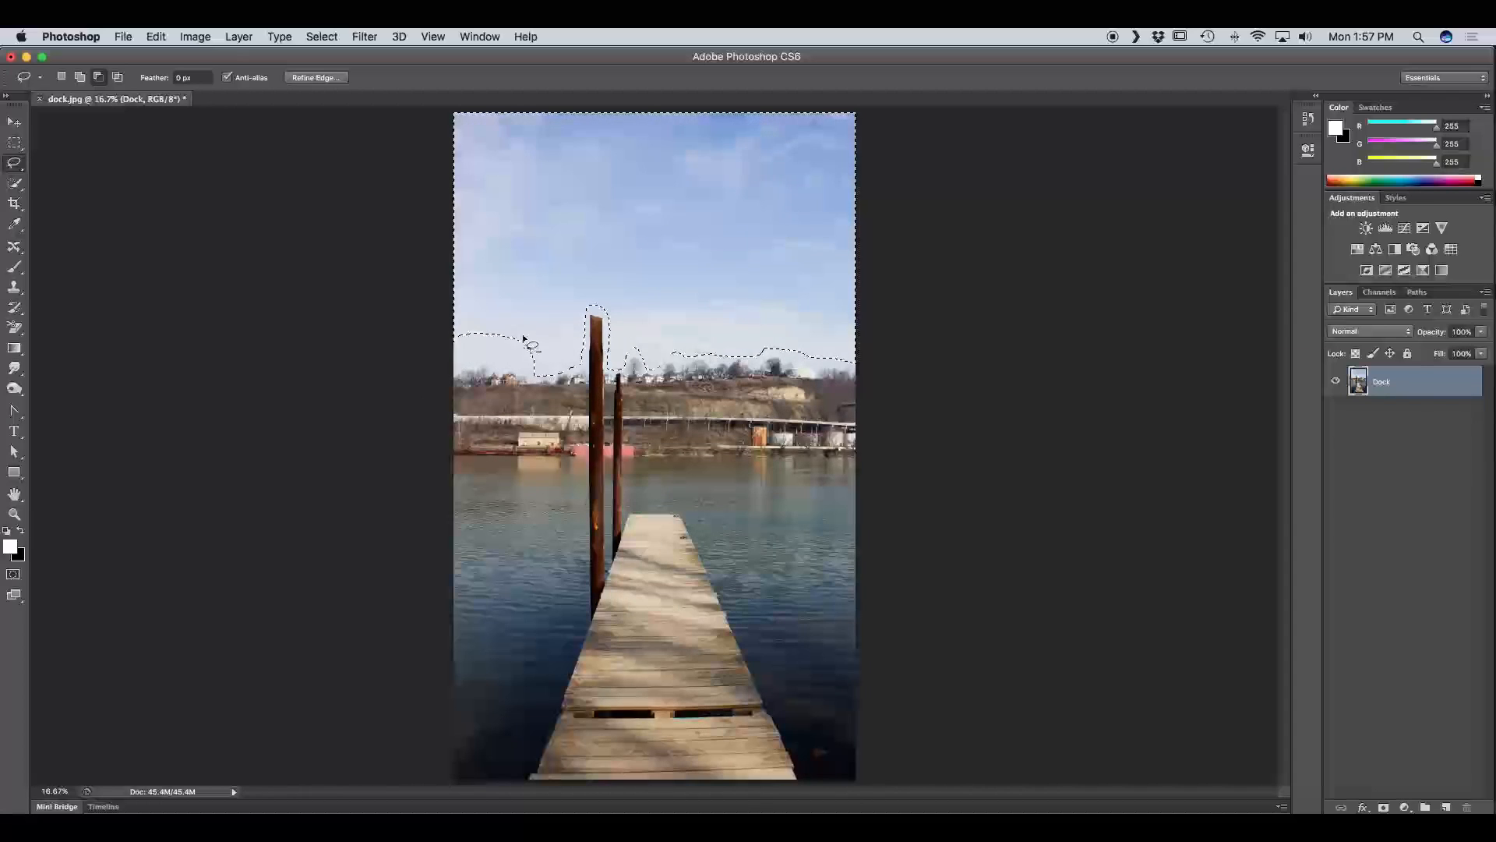
{"action": "mouse_move", "coordinate": [464, 363]}
{"action": "left_mouse_down"}
{"action": "mouse_move", "coordinate": [442, 316]}
{"action": "mouse_move", "coordinate": [478, 294]}
{"action": "mouse_move", "coordinate": [554, 290]}
{"action": "mouse_move", "coordinate": [835, 297]}
{"action": "mouse_move", "coordinate": [885, 351]}
{"action": "mouse_move", "coordinate": [837, 412]}
{"action": "mouse_move", "coordinate": [576, 419]}
{"action": "mouse_move", "coordinate": [444, 405]}
{"action": "mouse_move", "coordinate": [428, 384]}
{"action": "mouse_move", "coordinate": [430, 331]}
{"action": "left_mouse_up"}
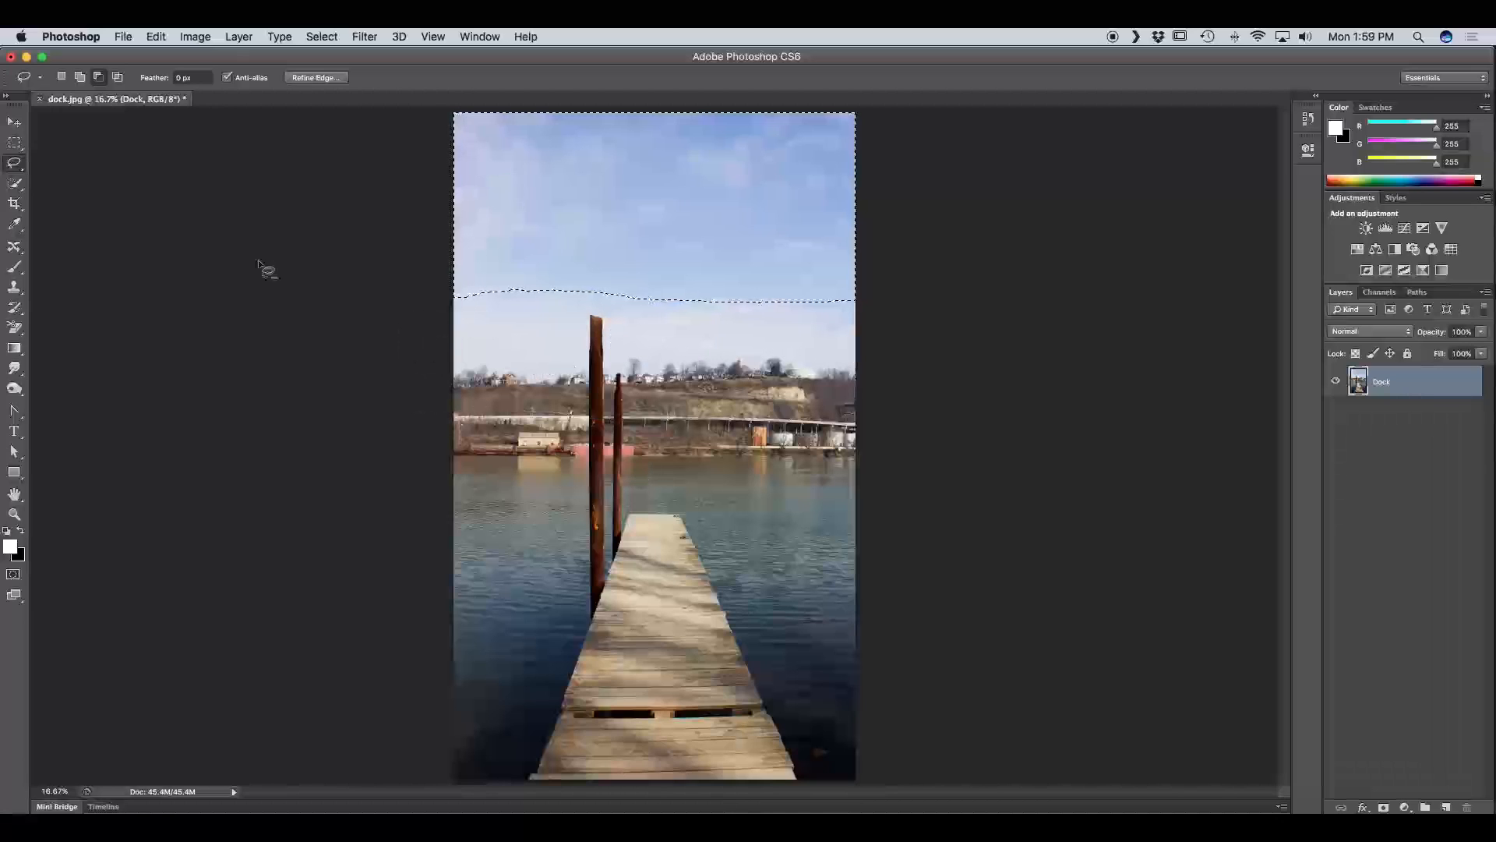
Intersect the sky selection with freehand peaked and rounded shapes, and deselect everything.
{"action": "mouse_move", "coordinate": [661, 310]}
{"action": "left_mouse_down"}
{"action": "mouse_move", "coordinate": [670, 226]}
{"action": "mouse_move", "coordinate": [750, 185]}
{"action": "mouse_move", "coordinate": [827, 344]}
{"action": "mouse_move", "coordinate": [839, 225]}
{"action": "mouse_move", "coordinate": [877, 339]}
{"action": "mouse_move", "coordinate": [872, 386]}
{"action": "mouse_move", "coordinate": [684, 383]}
{"action": "mouse_move", "coordinate": [628, 317]}
{"action": "mouse_move", "coordinate": [661, 323]}
{"action": "left_mouse_up"}
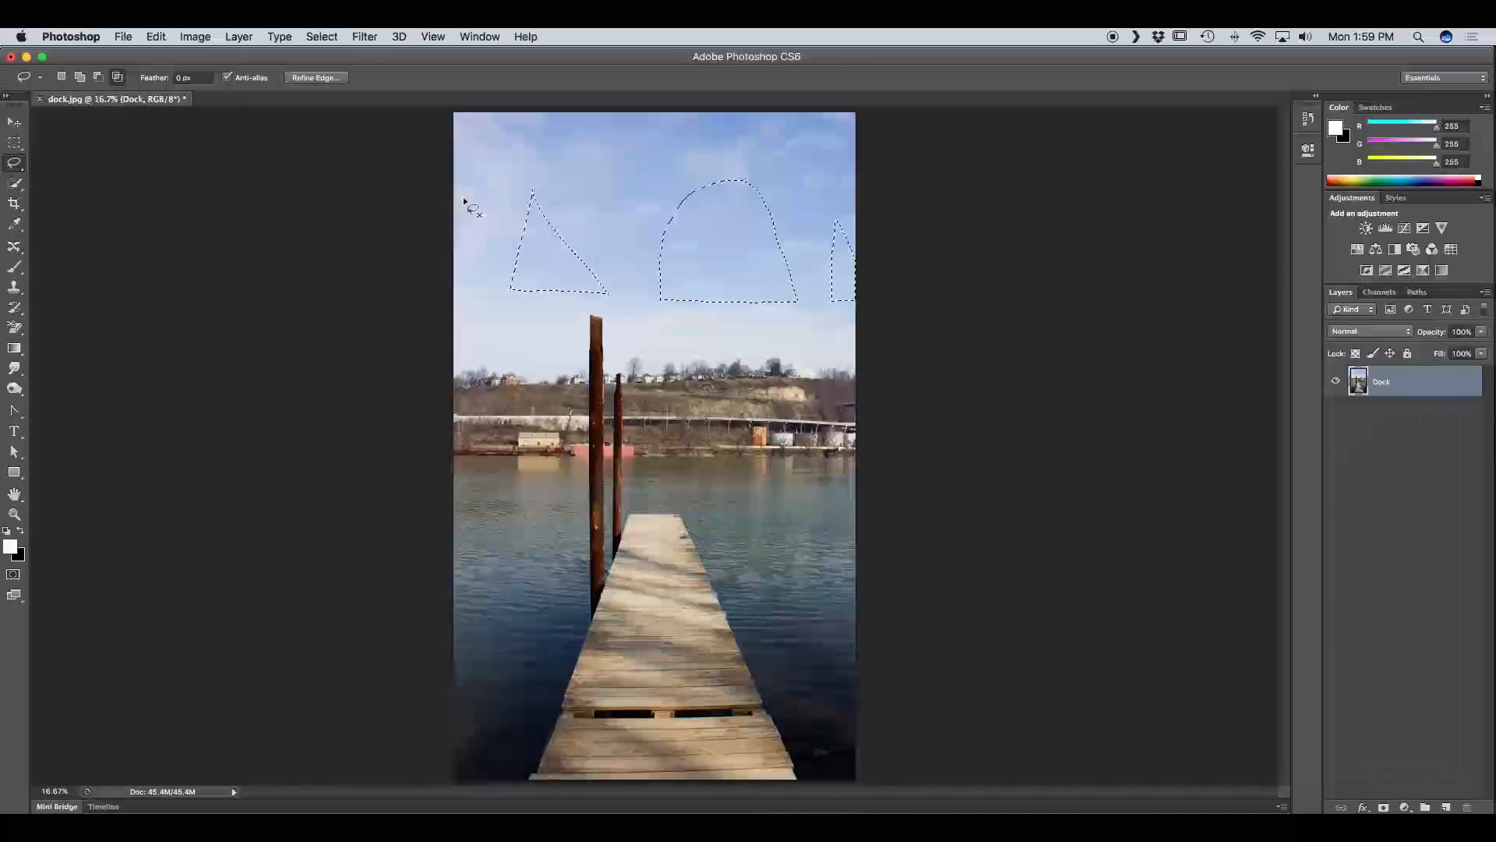
{"action": "key", "text": "super+d"}
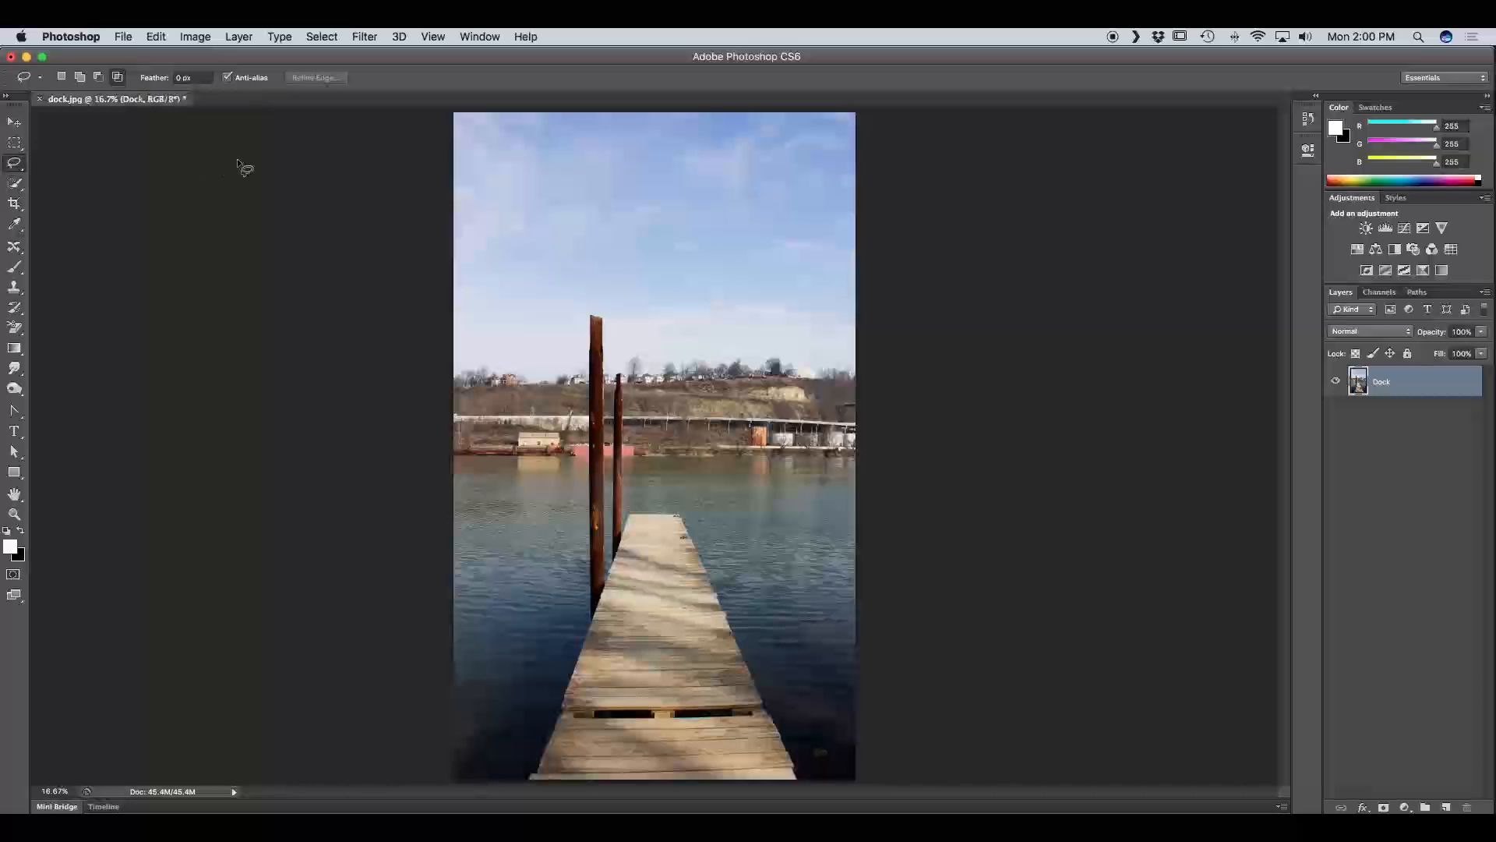
{"action": "left_click", "coordinate": [173, 80]}
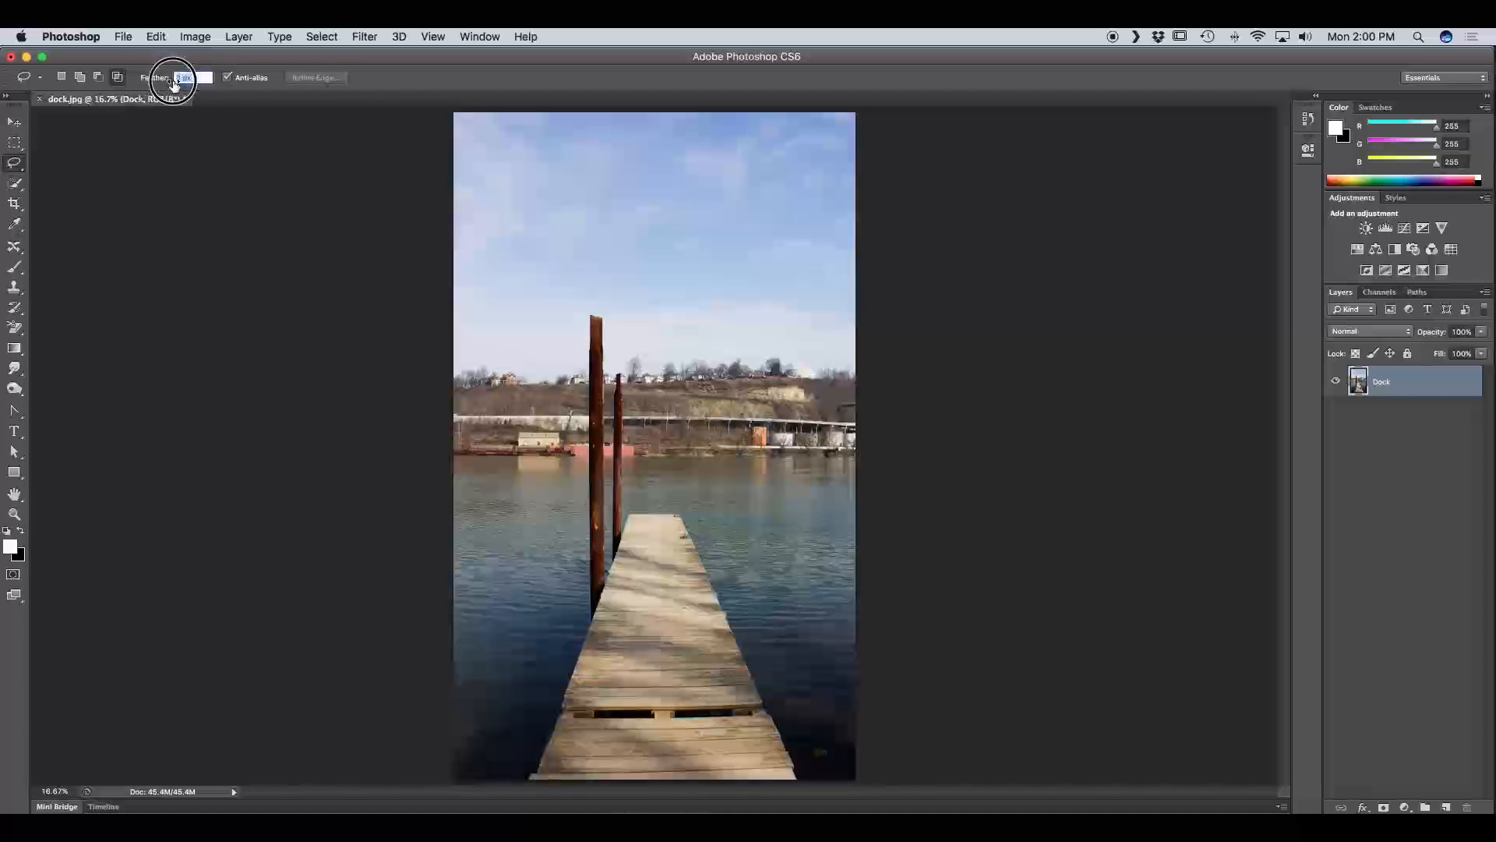
{"action": "left_click", "coordinate": [116, 81]}
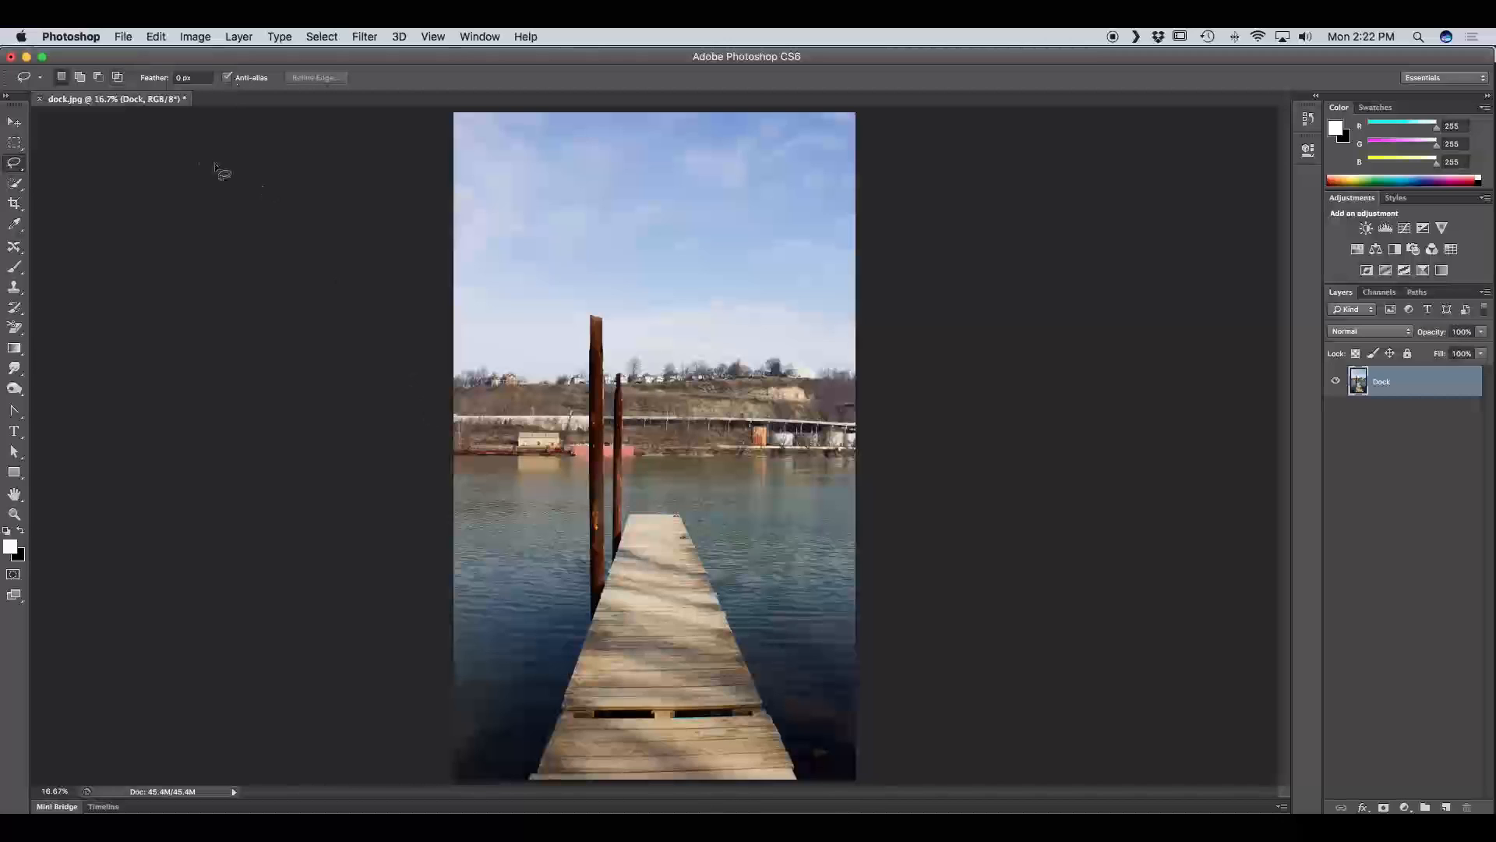
Select the dock and both wooden posts with straight-edged segments using the Polygonal Lasso tool.
{"action": "left_click", "coordinate": [20, 172]}
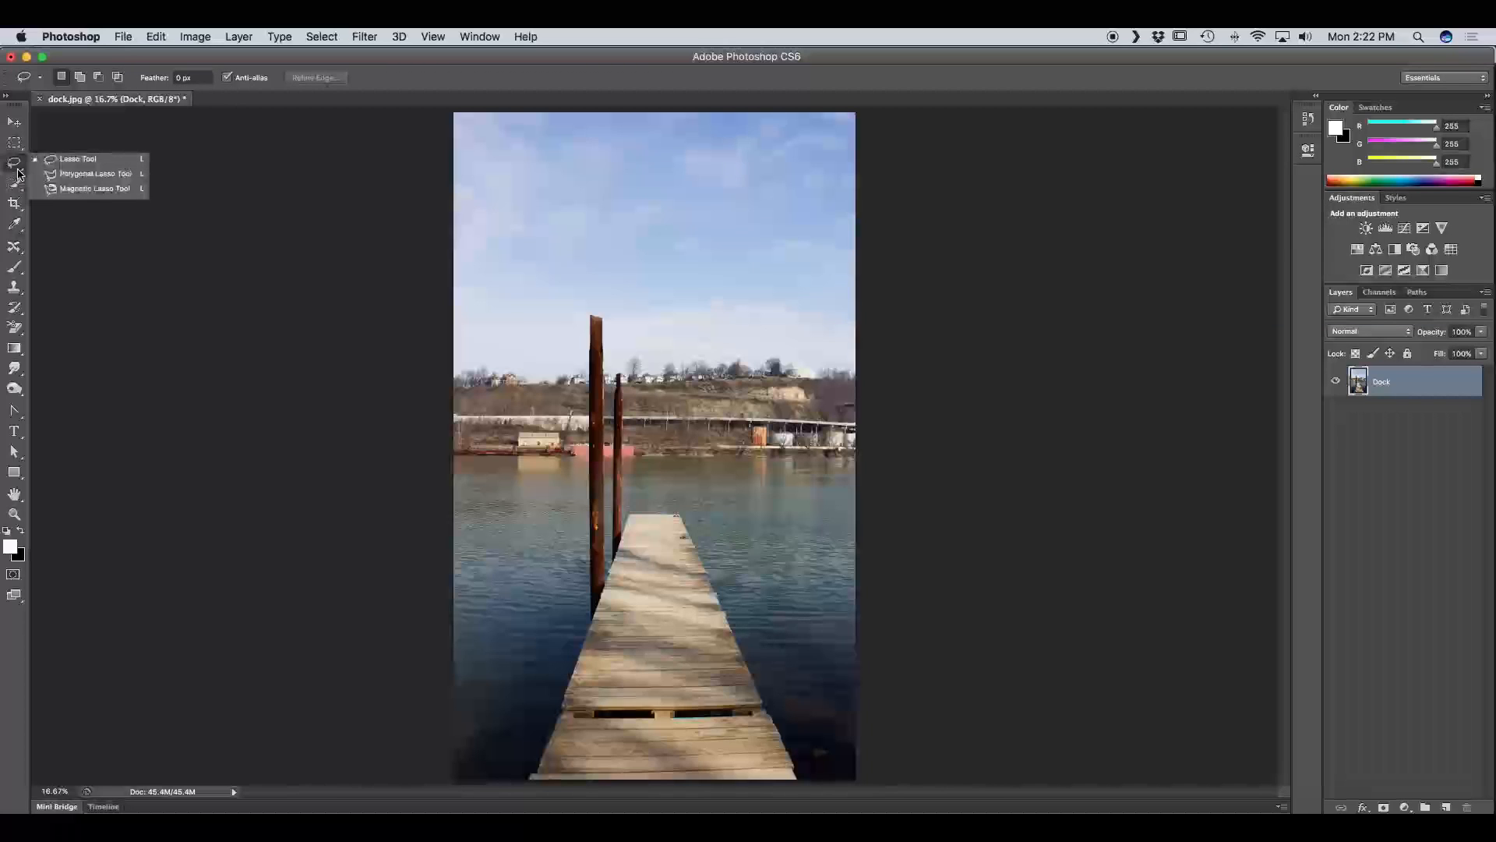
{"action": "left_click", "coordinate": [66, 176]}
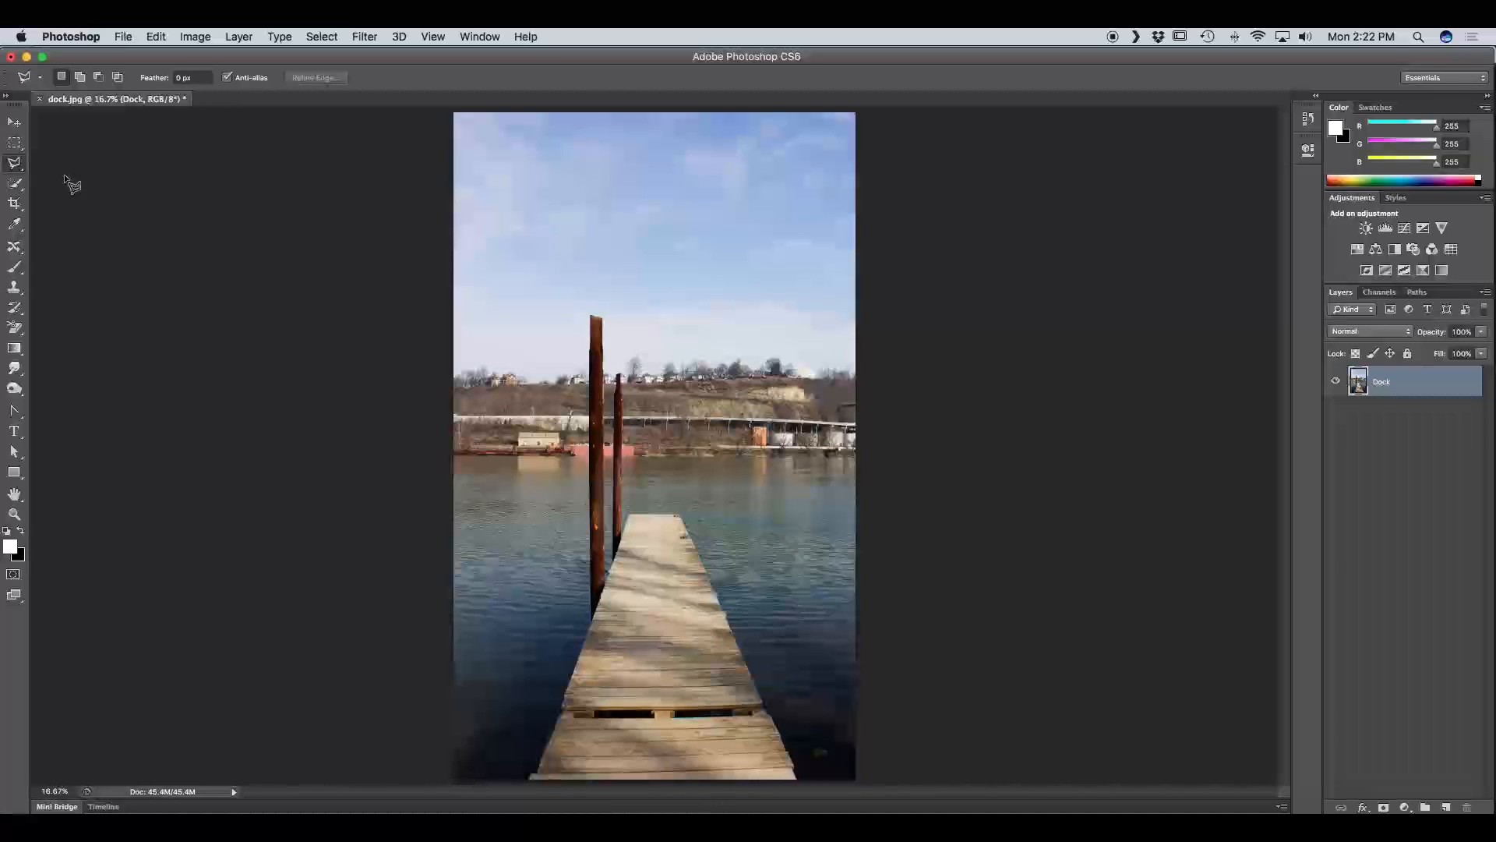
{"action": "left_click", "coordinate": [521, 784]}
{"action": "left_click", "coordinate": [588, 622]}
{"action": "left_click", "coordinate": [586, 307]}
{"action": "left_click", "coordinate": [608, 313]}
{"action": "left_click", "coordinate": [610, 380]}
{"action": "left_click", "coordinate": [615, 357]}
{"action": "left_click", "coordinate": [624, 359]}
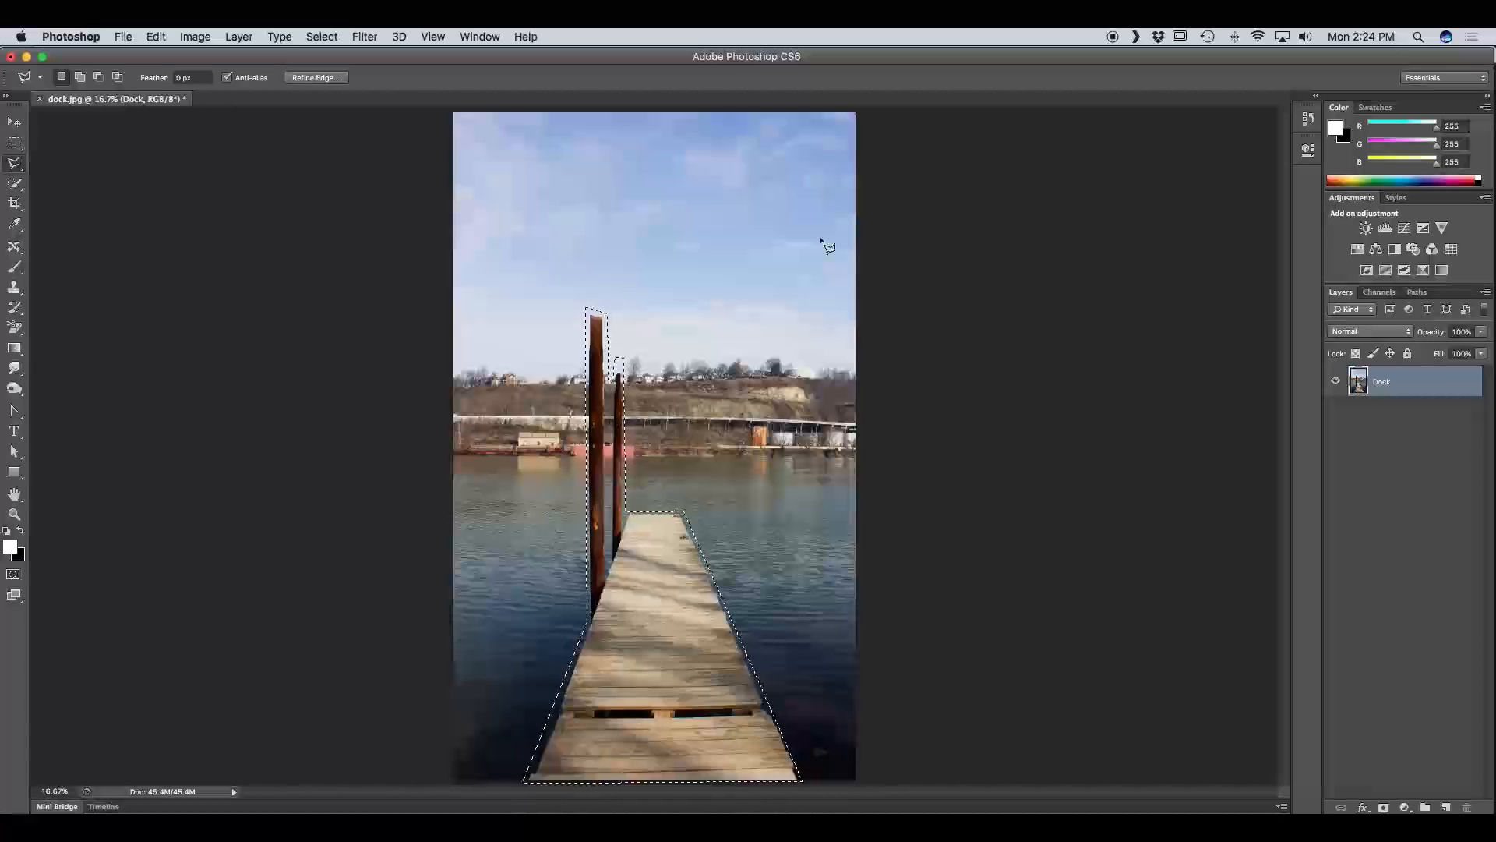
Add a roughly square area in the upper right of the sky to the dock selection with the Polygonal Lasso.
{"action": "left_click", "coordinate": [693, 160], "text": "shift"}
{"action": "left_click", "coordinate": [693, 238]}
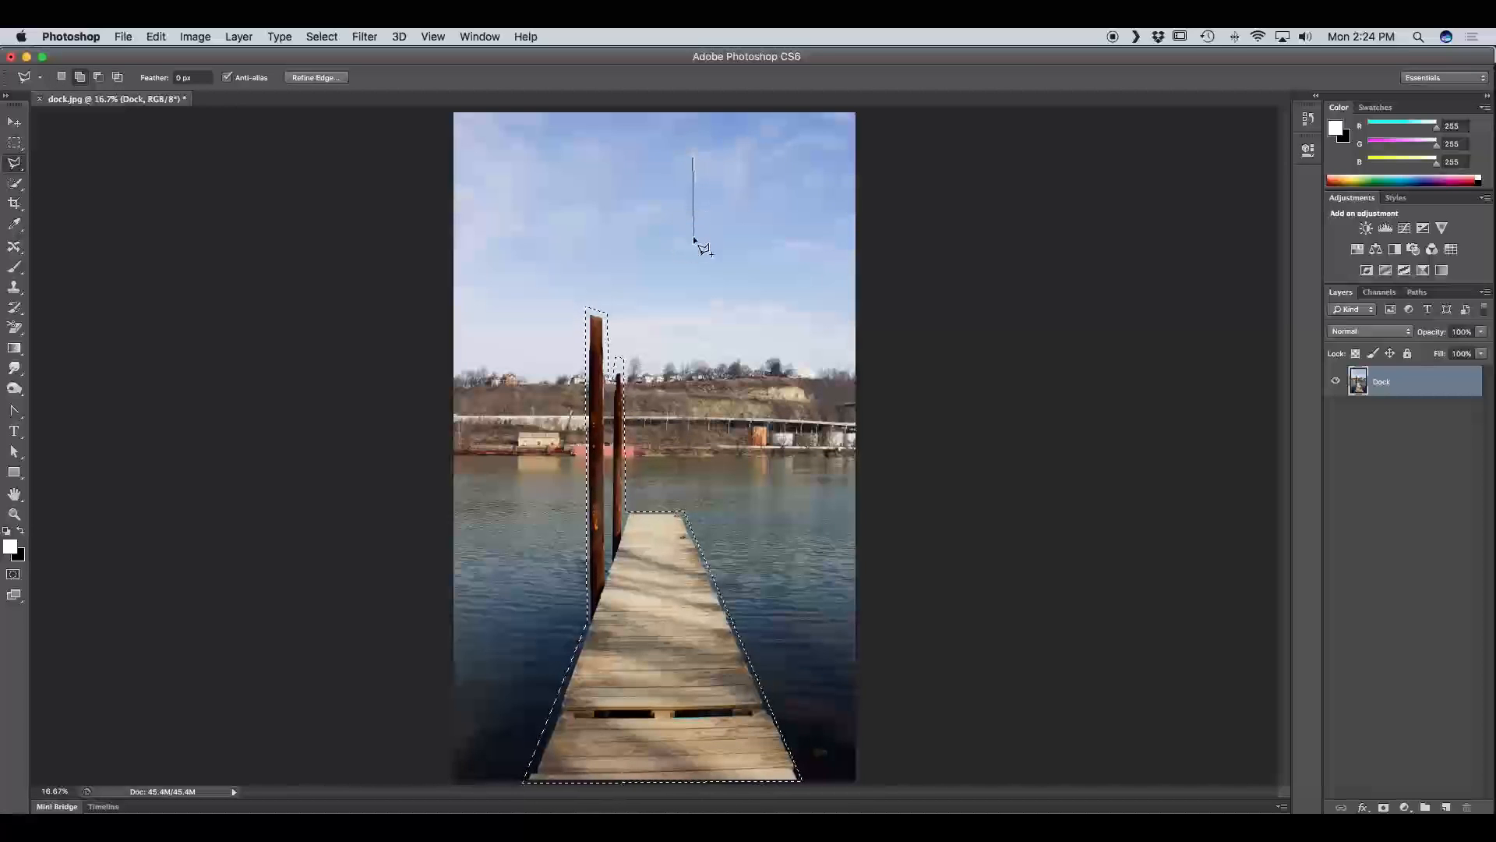
{"action": "left_click", "coordinate": [780, 236]}
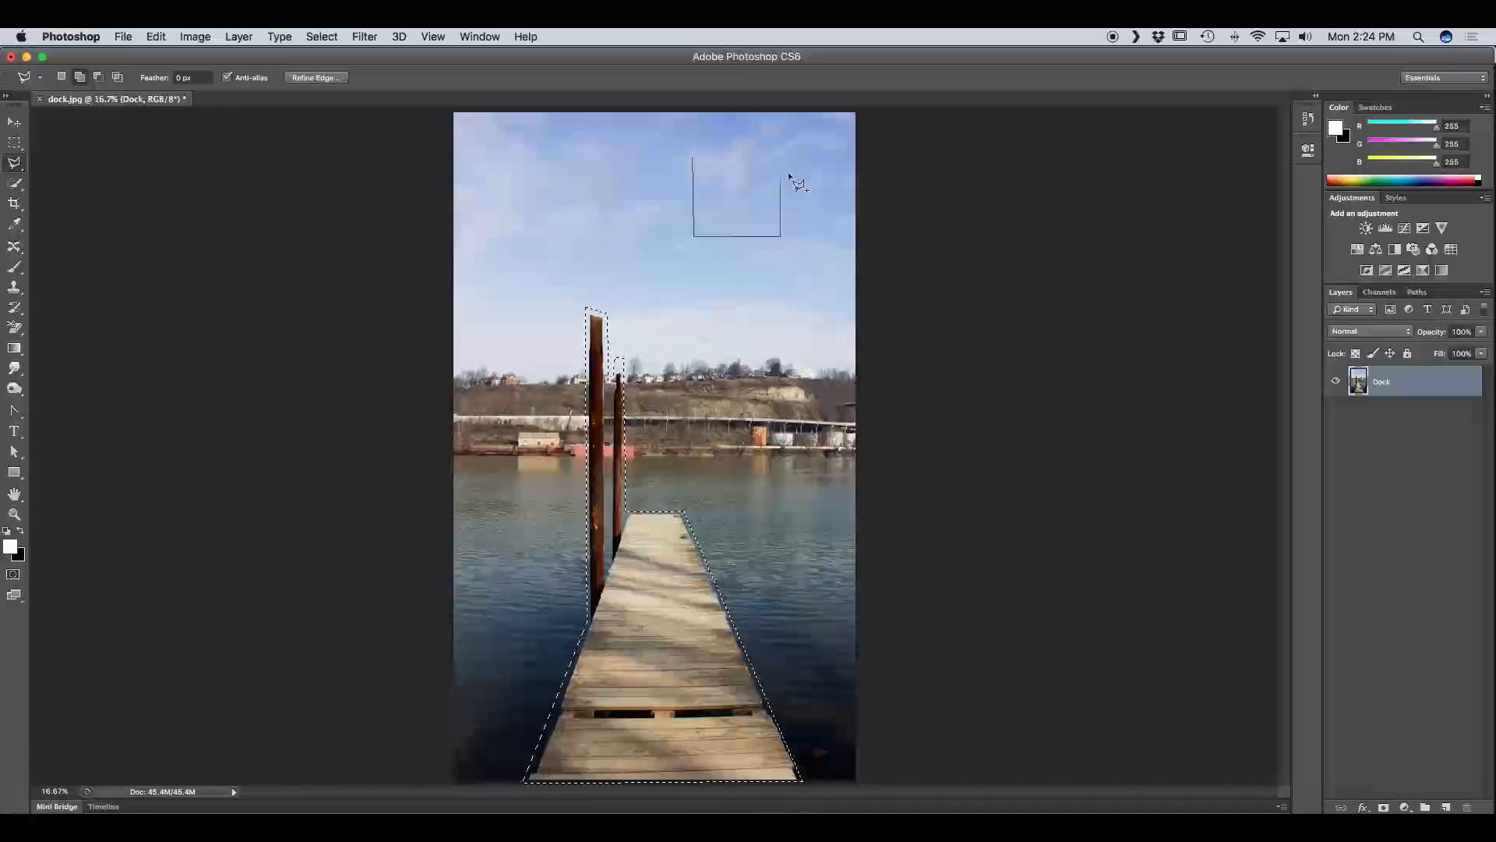
{"action": "left_click", "coordinate": [781, 149]}
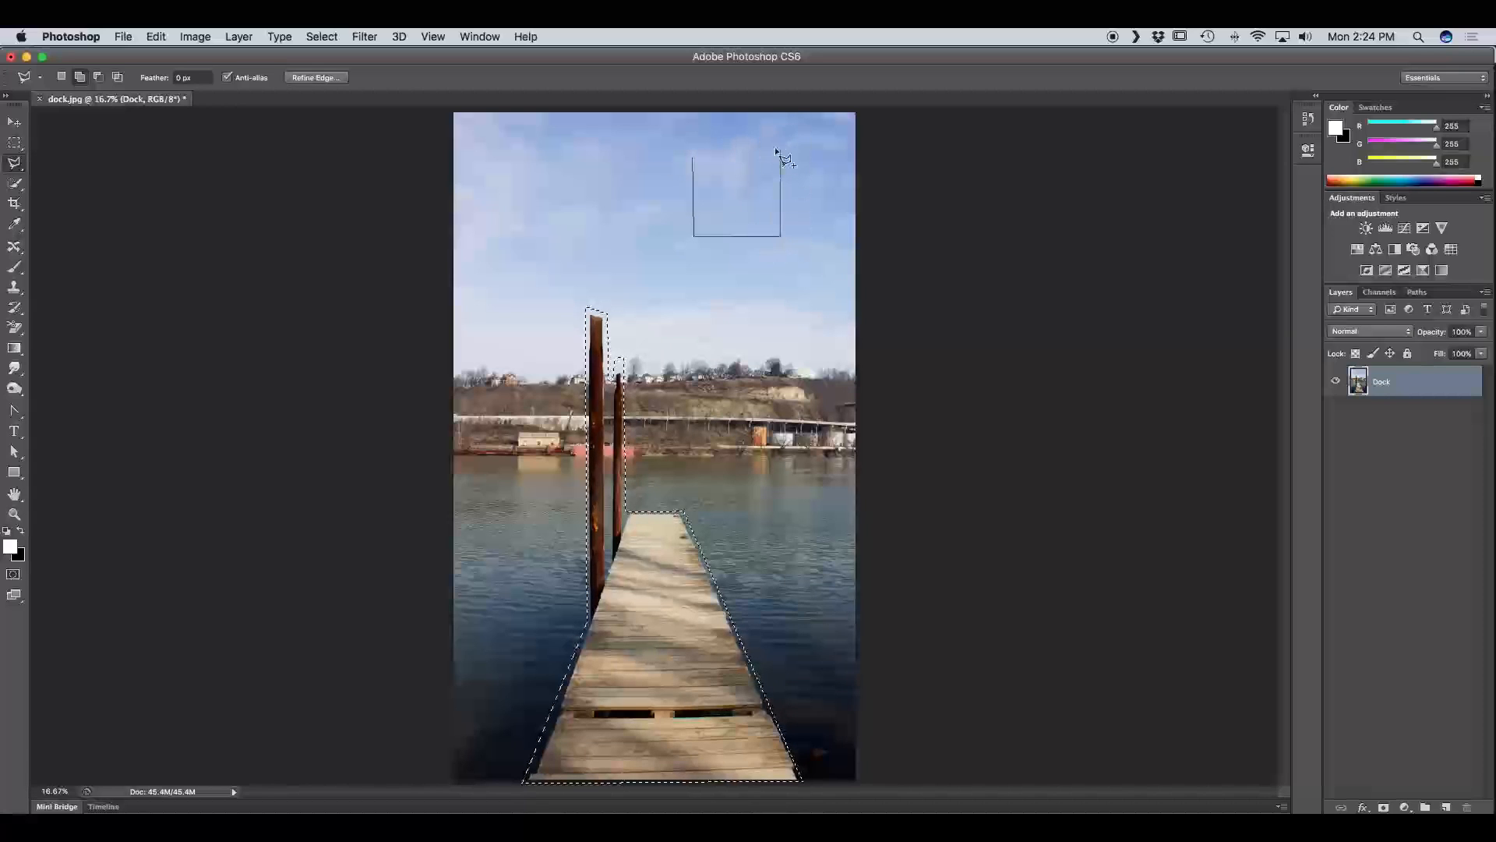
{"action": "left_click", "coordinate": [692, 160]}
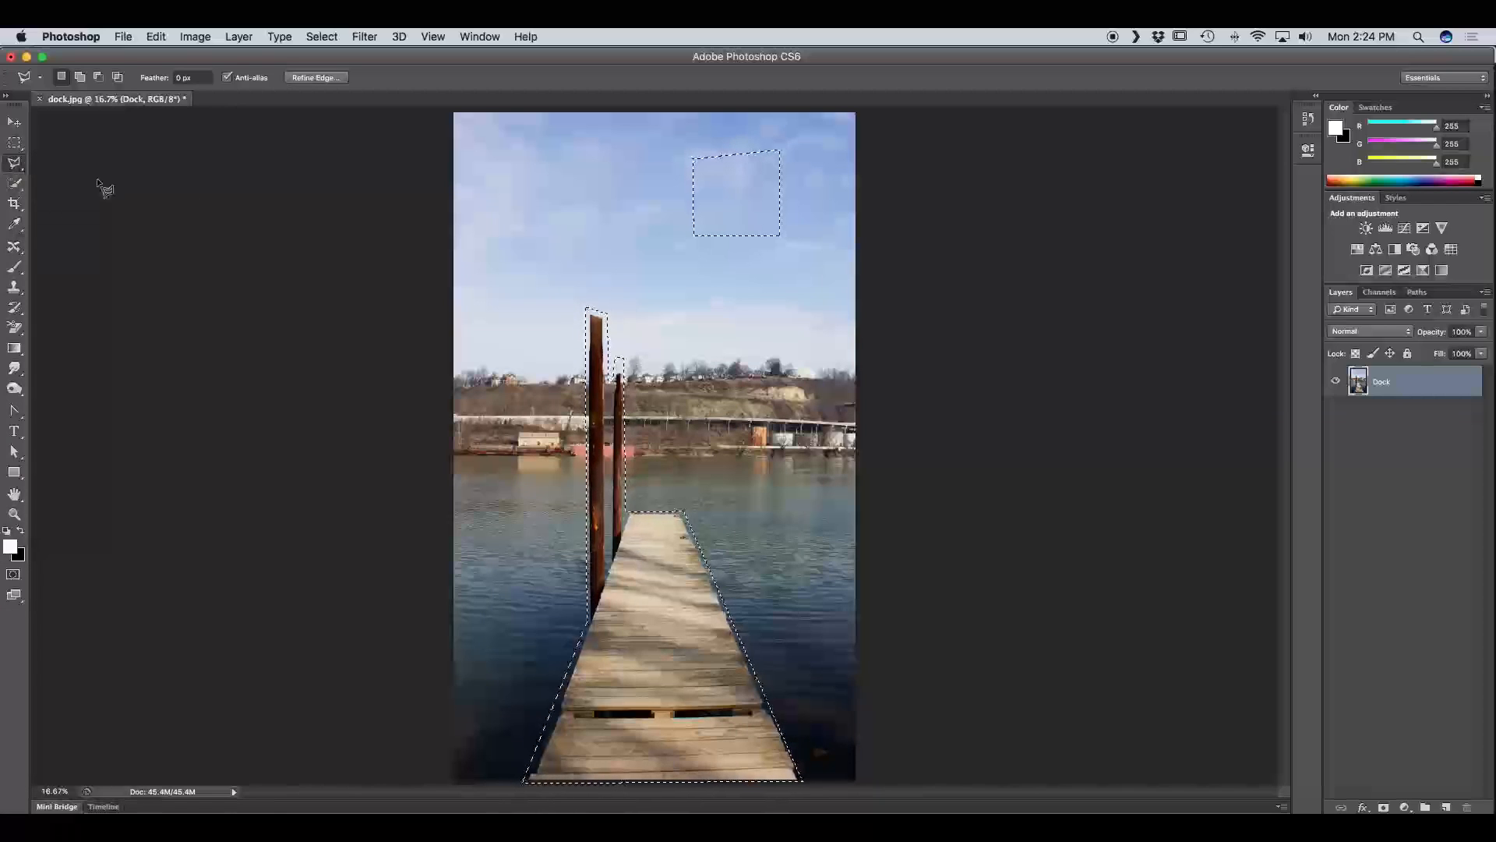
Deselect both the dock outline and the square sky area.
{"action": "mouse_move", "coordinate": [746, 187]}
{"action": "left_mouse_down"}
{"action": "mouse_move", "coordinate": [671, 220]}
{"action": "mouse_move", "coordinate": [632, 181]}
{"action": "mouse_move", "coordinate": [668, 144]}
{"action": "mouse_move", "coordinate": [708, 143]}
{"action": "mouse_move", "coordinate": [738, 156]}
{"action": "mouse_move", "coordinate": [746, 184]}
{"action": "left_mouse_up"}
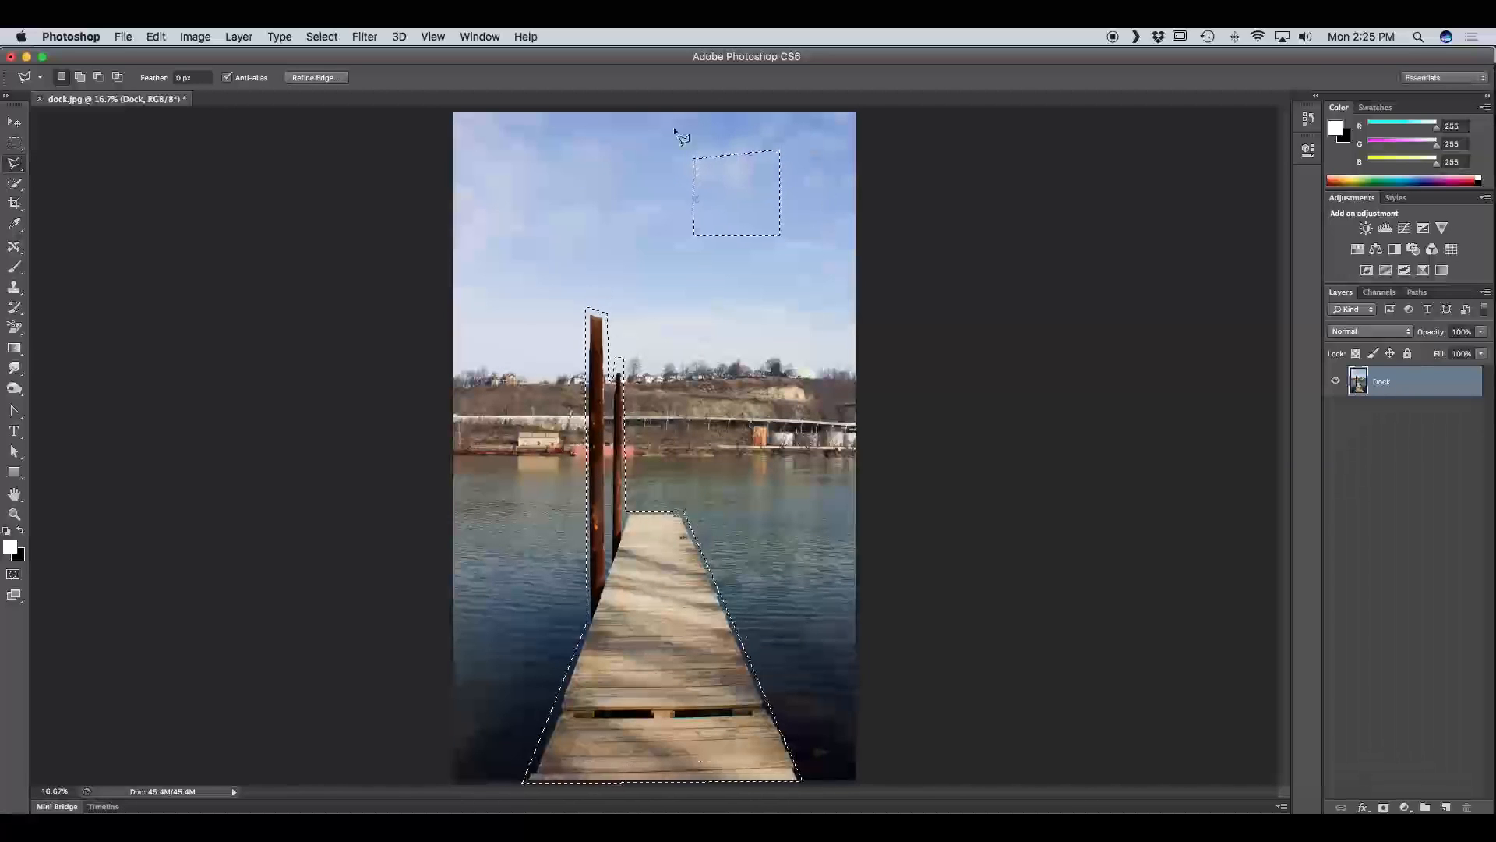
{"action": "left_click", "coordinate": [318, 37]}
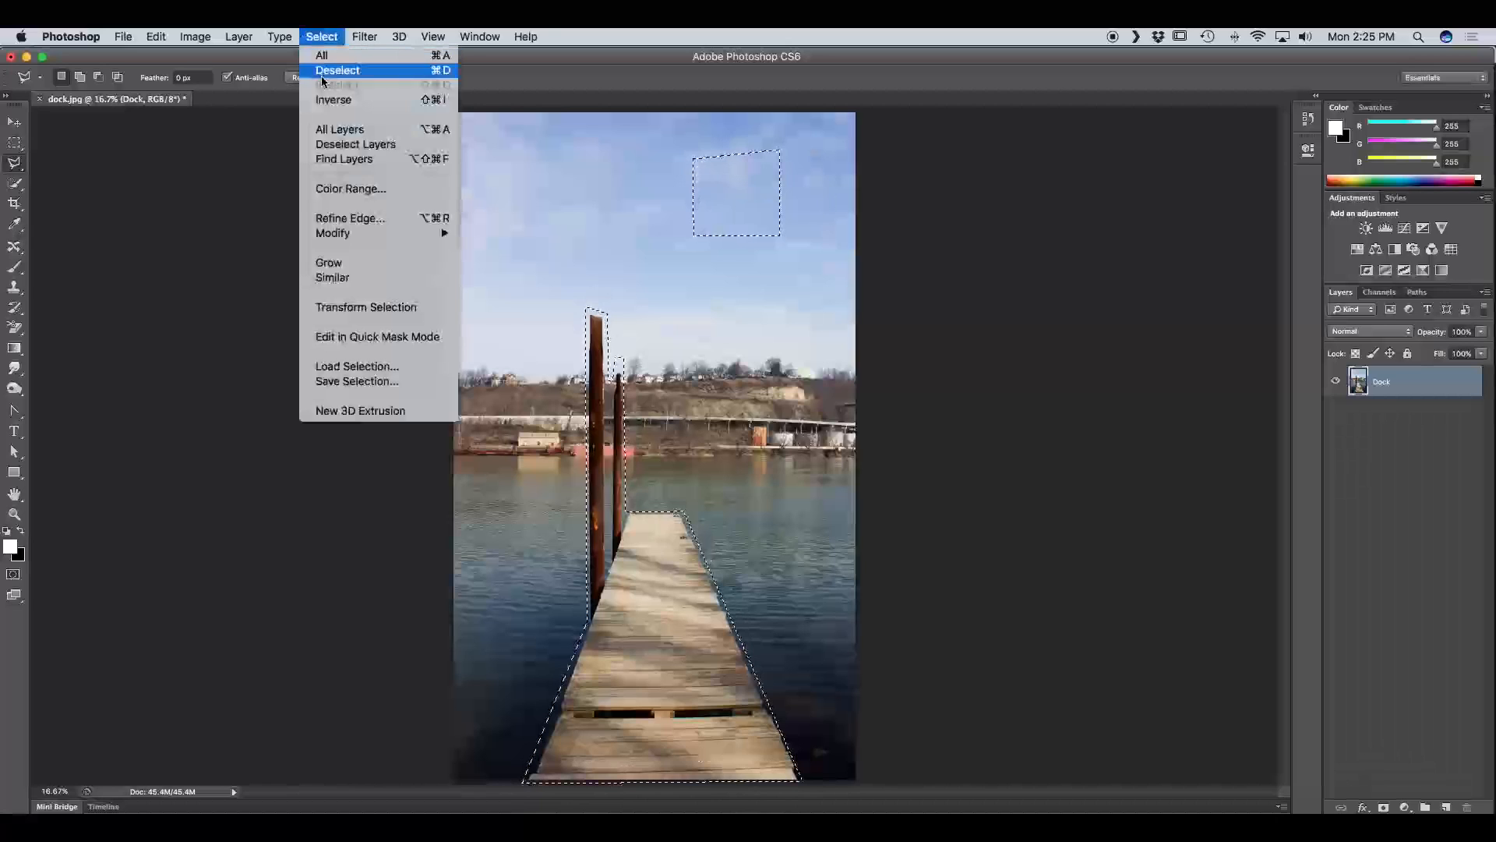
{"action": "left_click", "coordinate": [445, 72]}
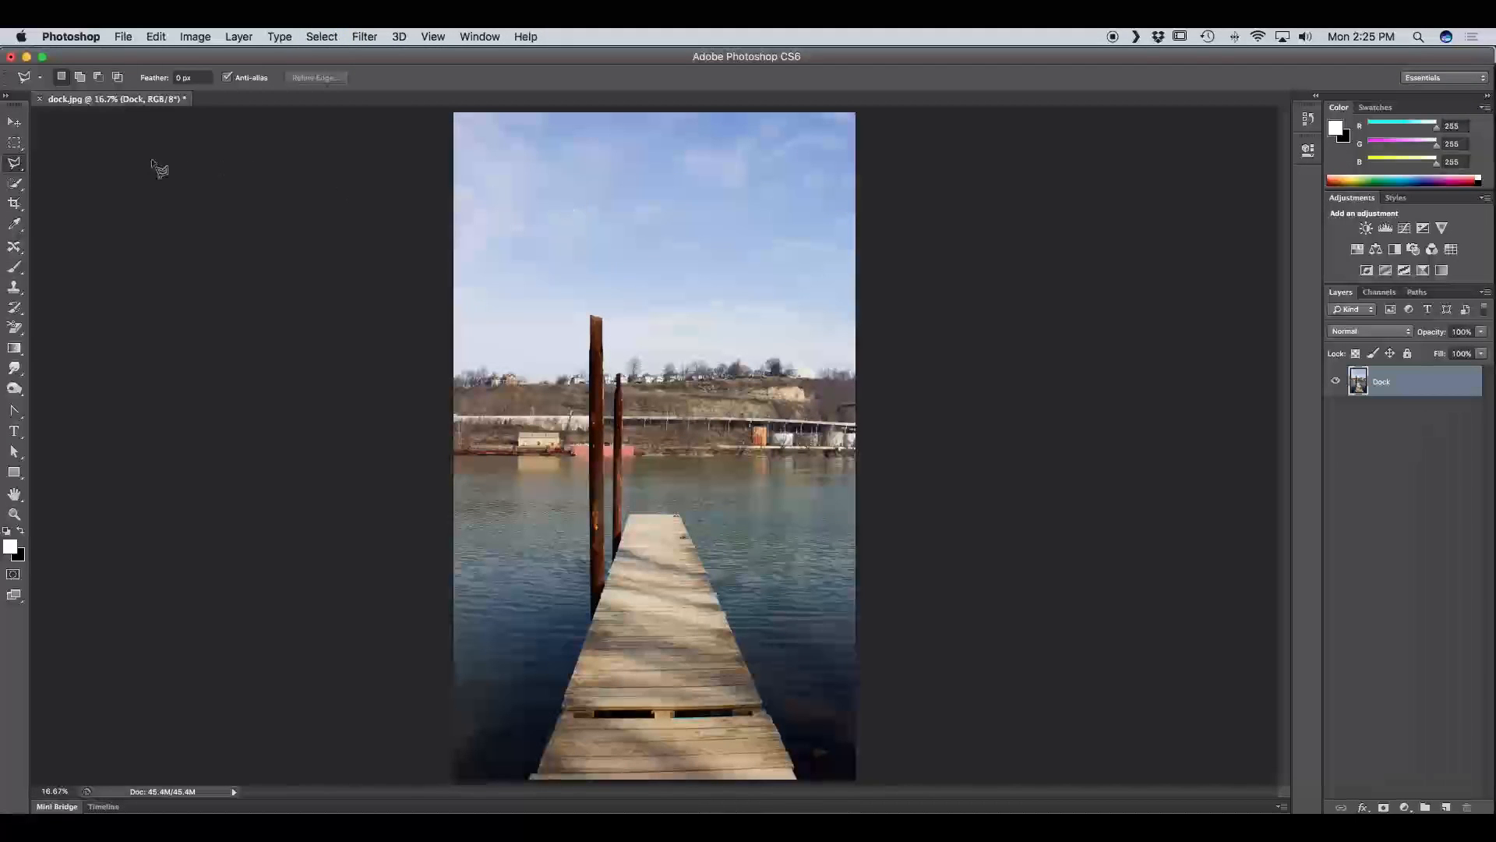
Trace the dock and both posts with the Magnetic Lasso, closing the outline at the dock's lower right corner, and deselect.
{"action": "left_click", "coordinate": [17, 163]}
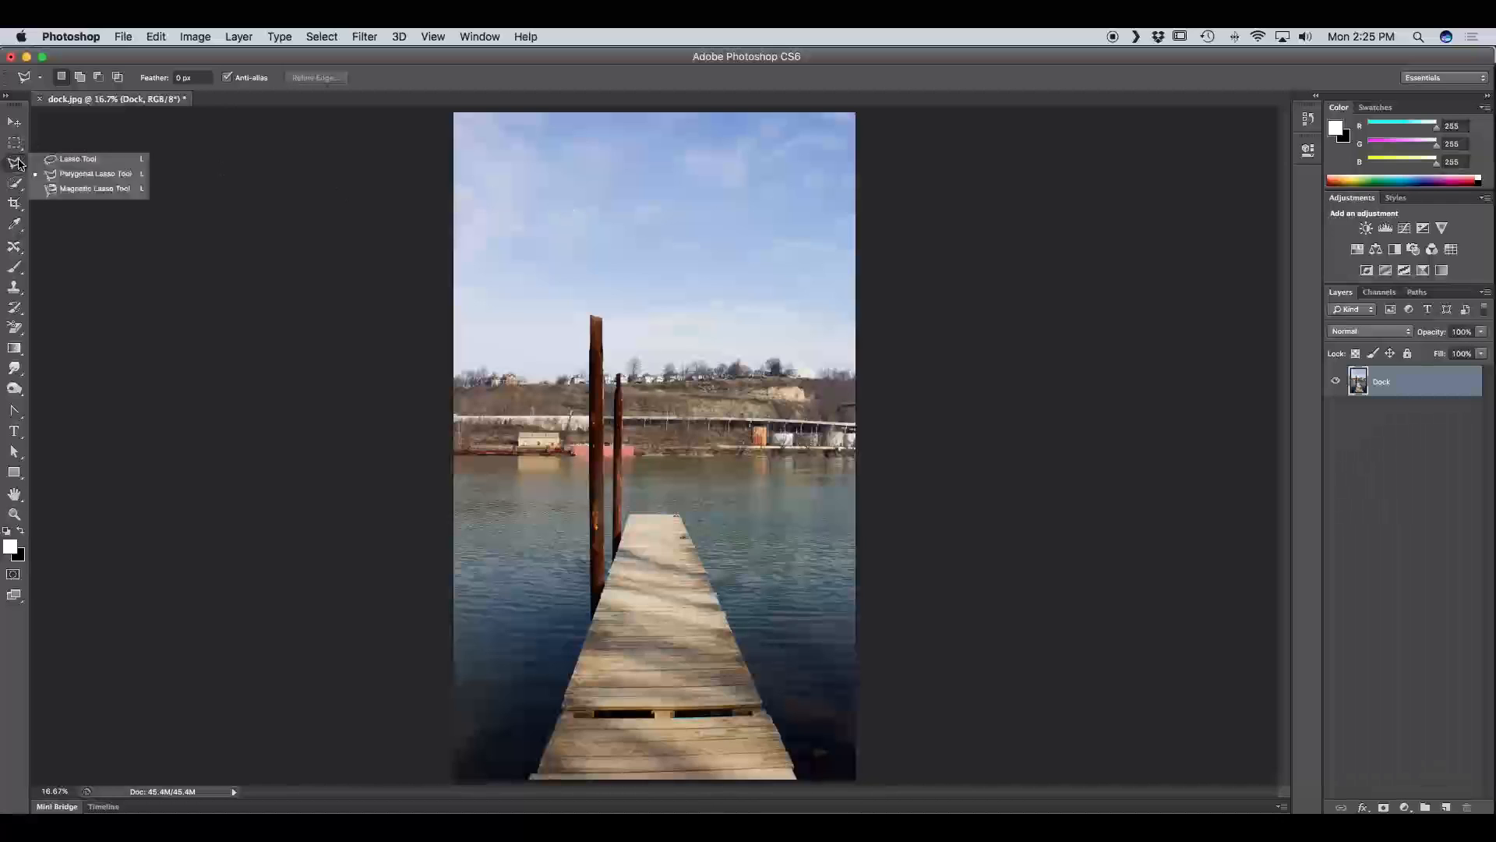
{"action": "left_click", "coordinate": [92, 188]}
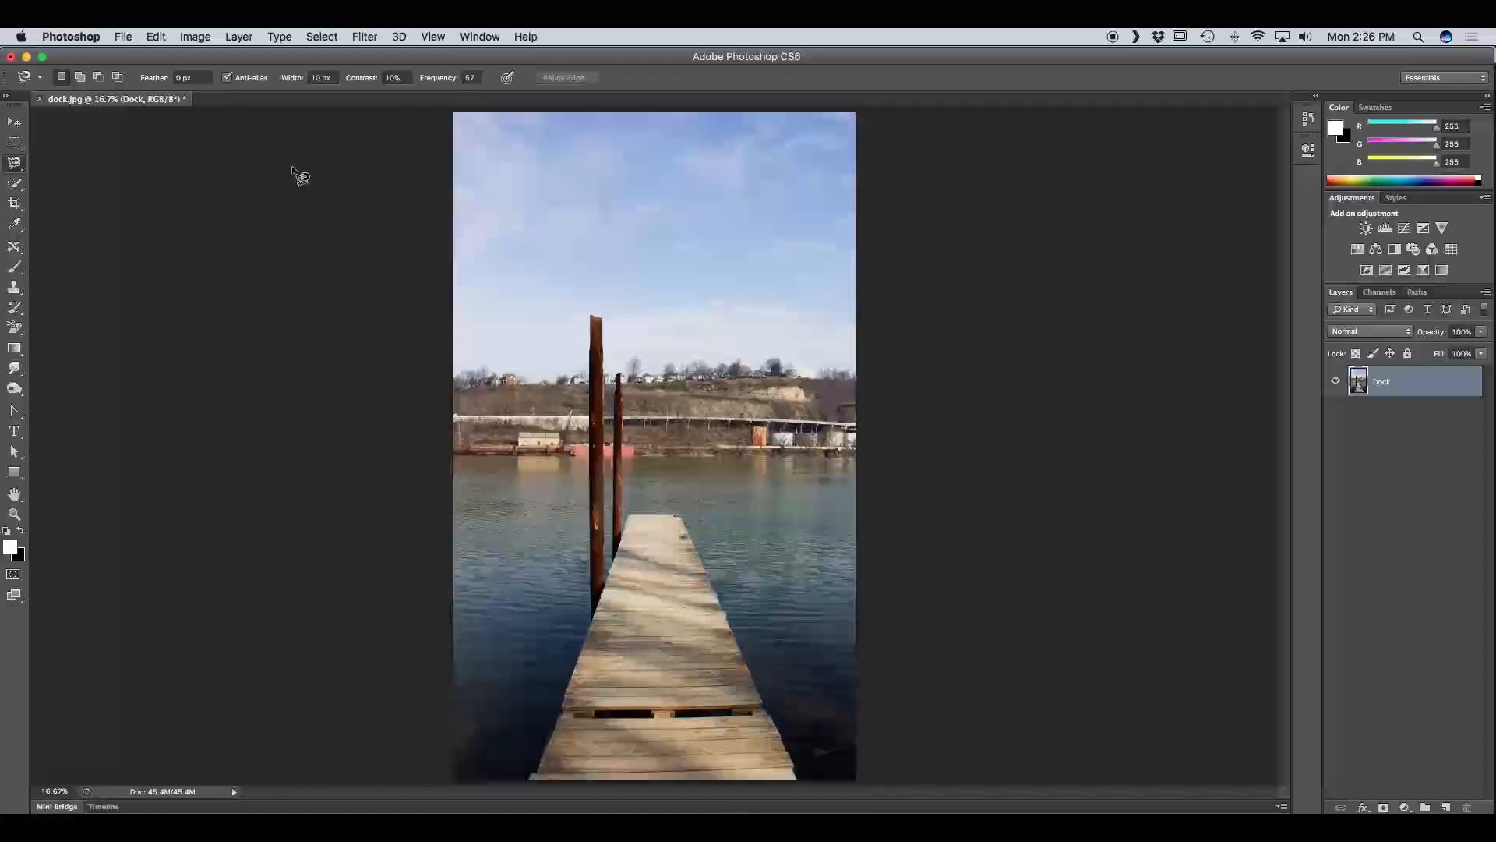
{"action": "left_click", "coordinate": [797, 778]}
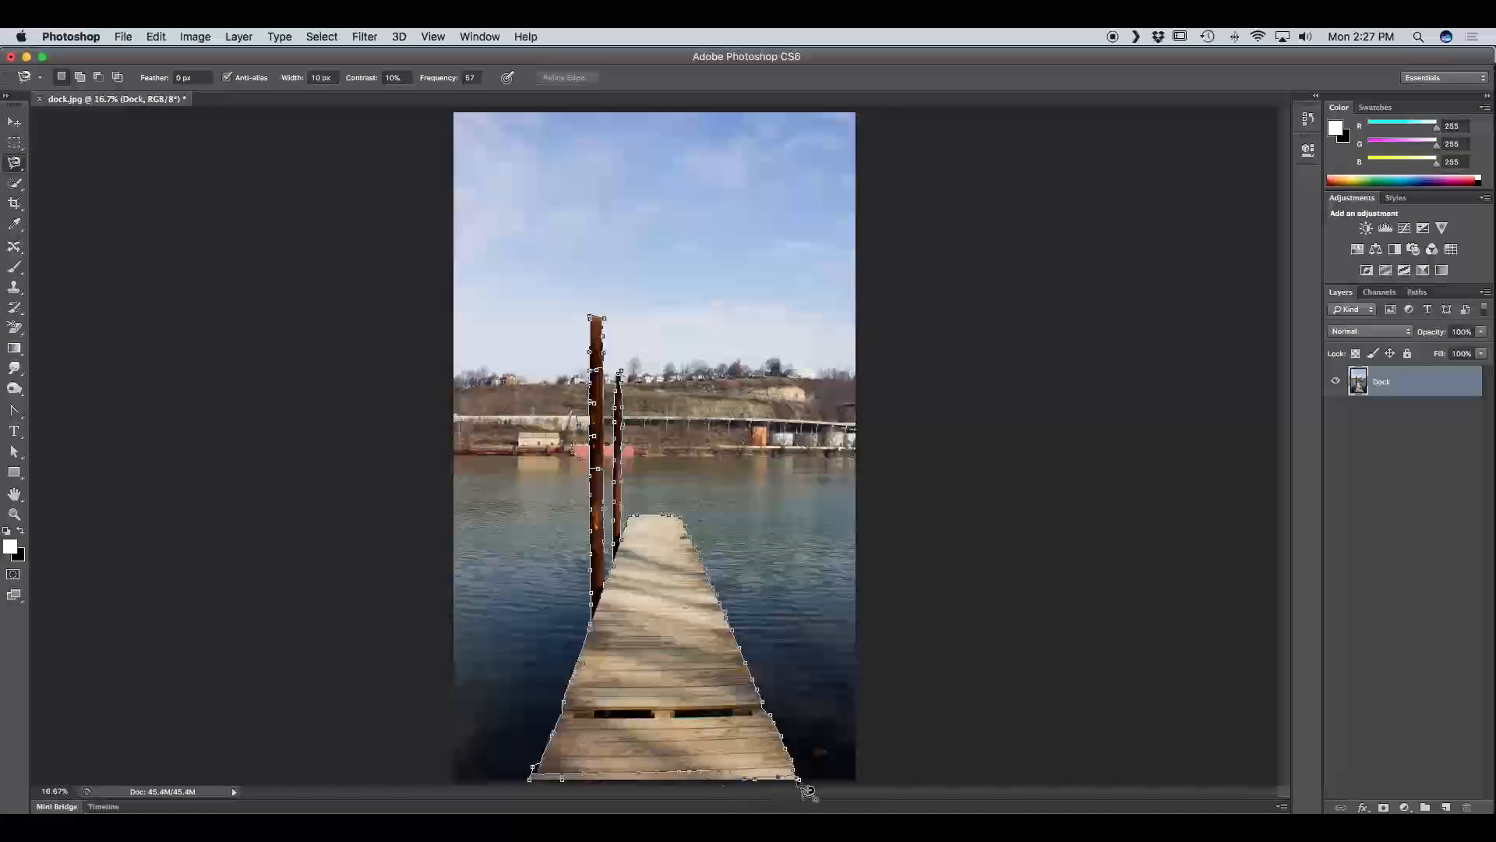
{"action": "left_click", "coordinate": [799, 779]}
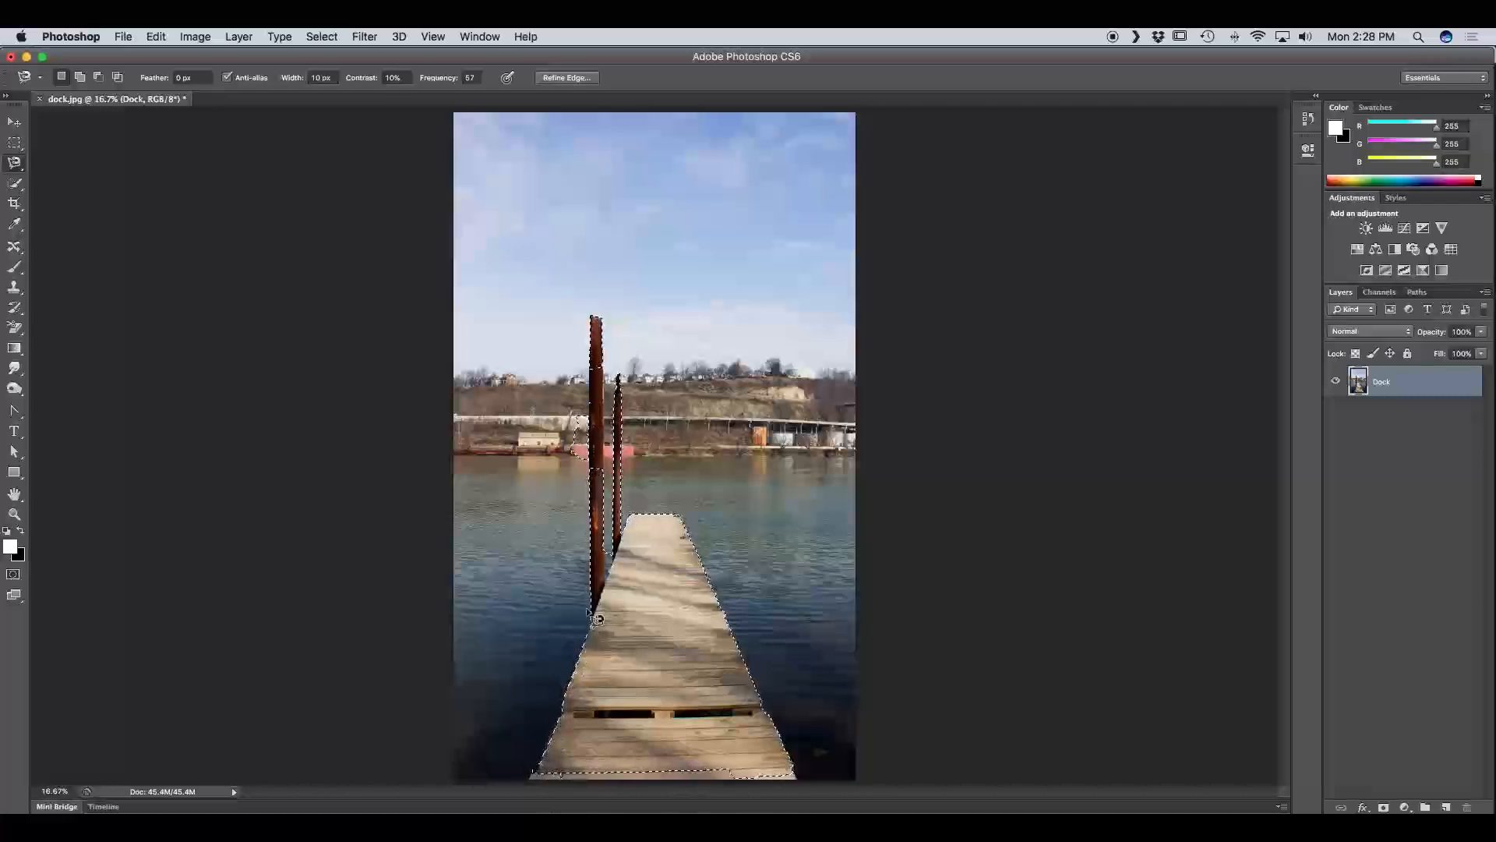
{"action": "key", "text": "super+d"}
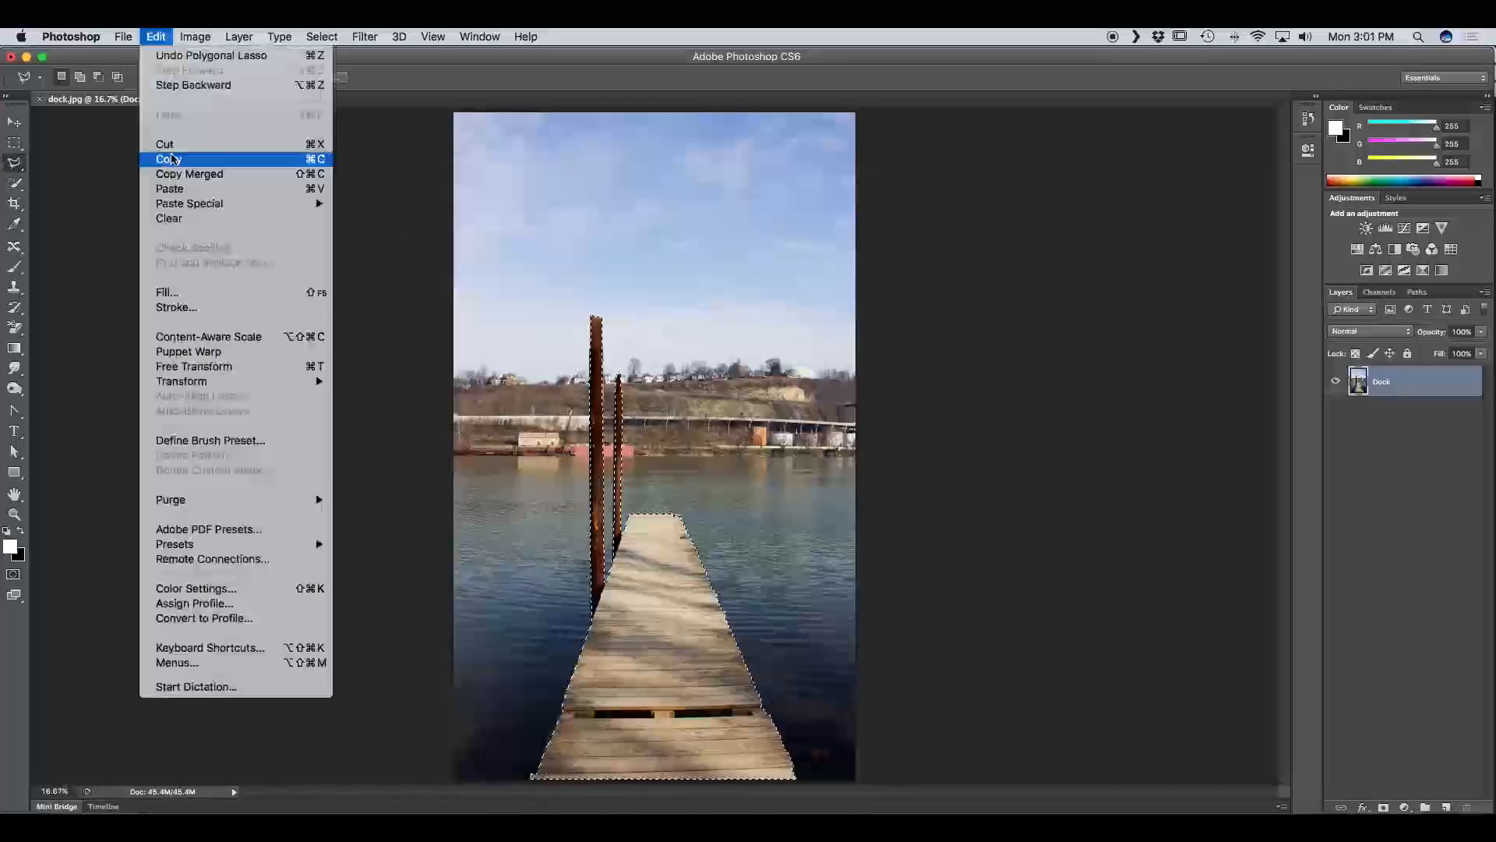
Cut the selected dock and posts out of the Dock layer and paste them back.
{"action": "left_click", "coordinate": [178, 144]}
{"action": "left_click", "coordinate": [156, 36]}
{"action": "left_click", "coordinate": [188, 191]}
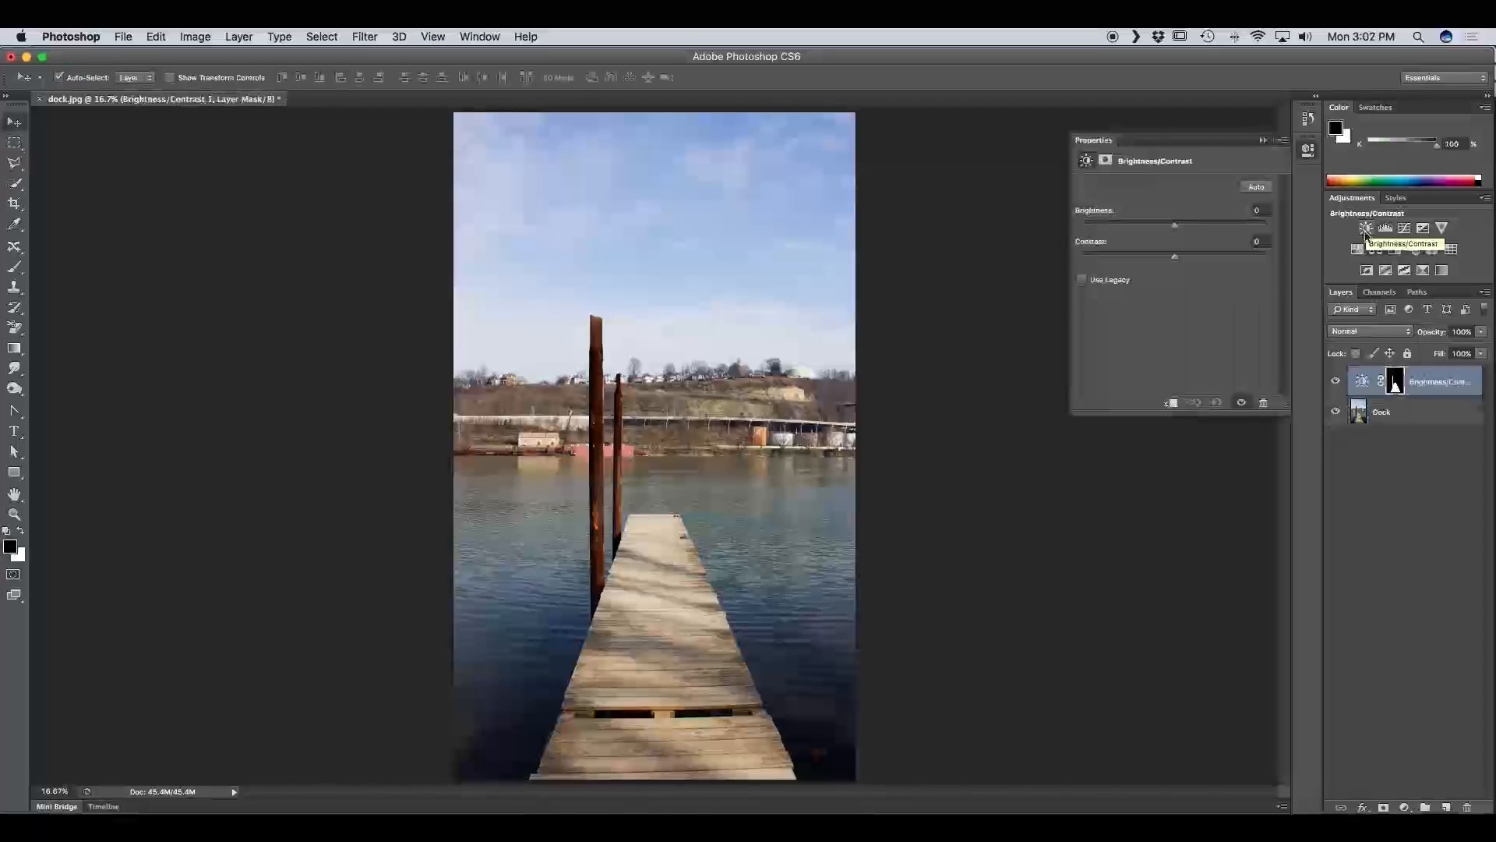
Raise the brightness in the Brightness/Contrast adjustment masked to the dock and posts.
{"action": "left_click_drag", "start_coordinate": [1175, 225], "coordinate": [1210, 236]}
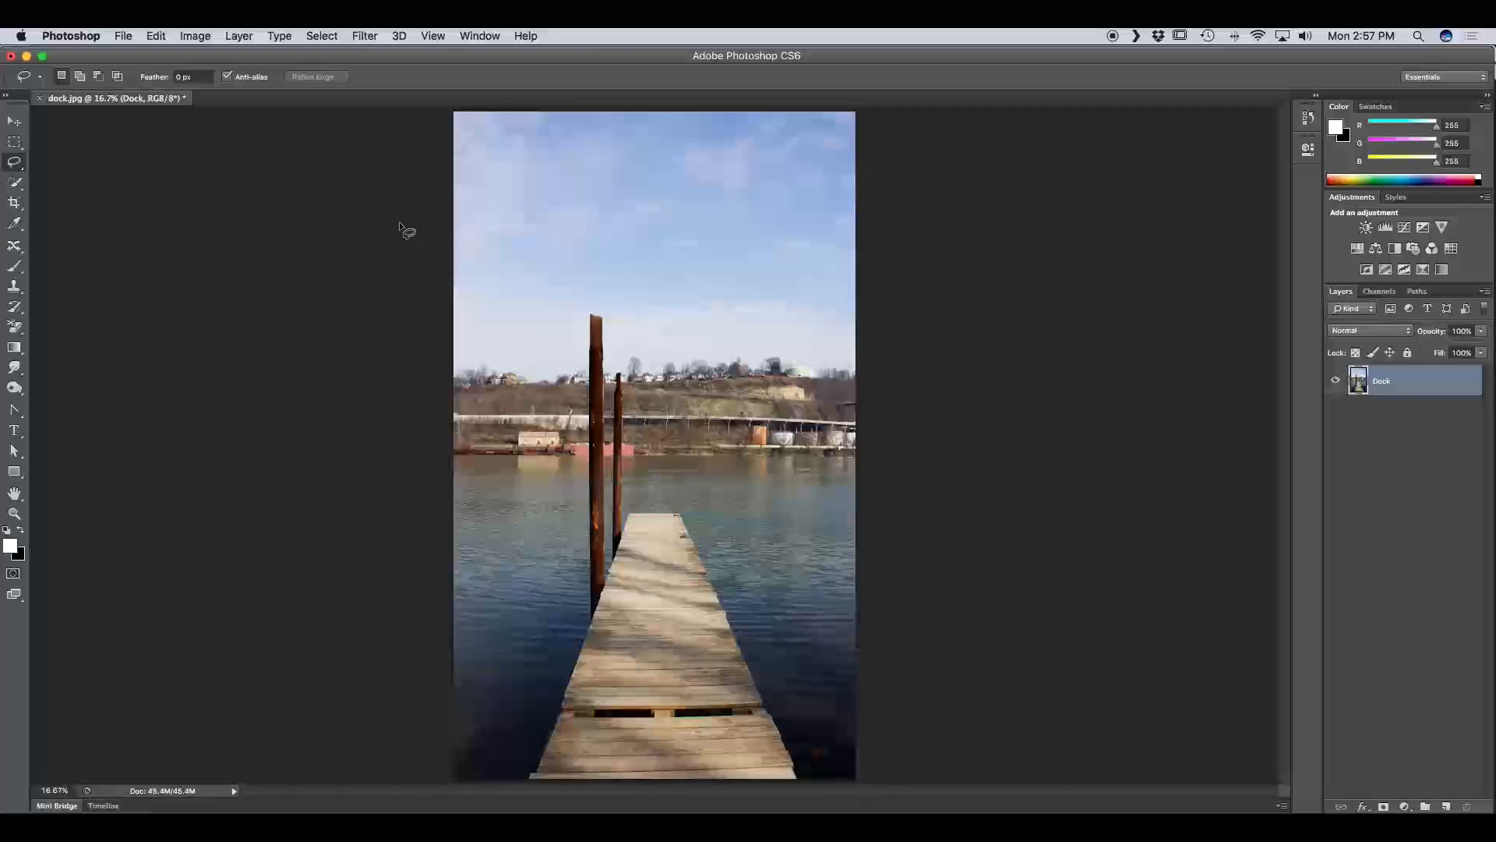
Draw a freehand lasso along the skyline to the tall post, and start a polygonal outline up the dock's left edge.
{"action": "mouse_move", "coordinate": [857, 362]}
{"action": "left_mouse_down"}
{"action": "mouse_move", "coordinate": [795, 348]}
{"action": "mouse_move", "coordinate": [652, 356]}
{"action": "mouse_move", "coordinate": [618, 344]}
{"action": "mouse_move", "coordinate": [601, 302]}
{"action": "left_mouse_up"}
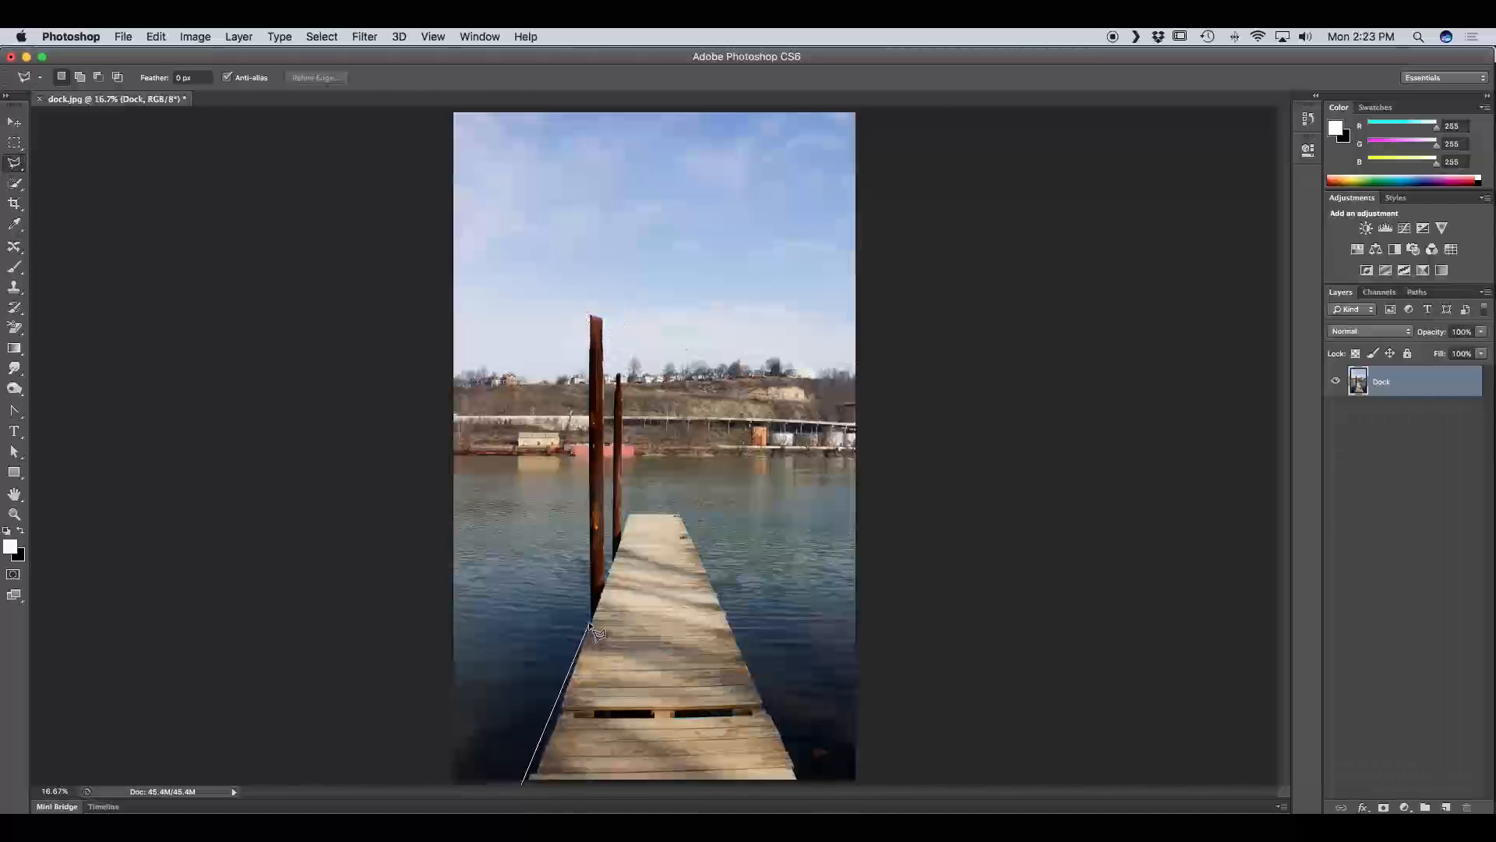
{"action": "left_click", "coordinate": [587, 623]}
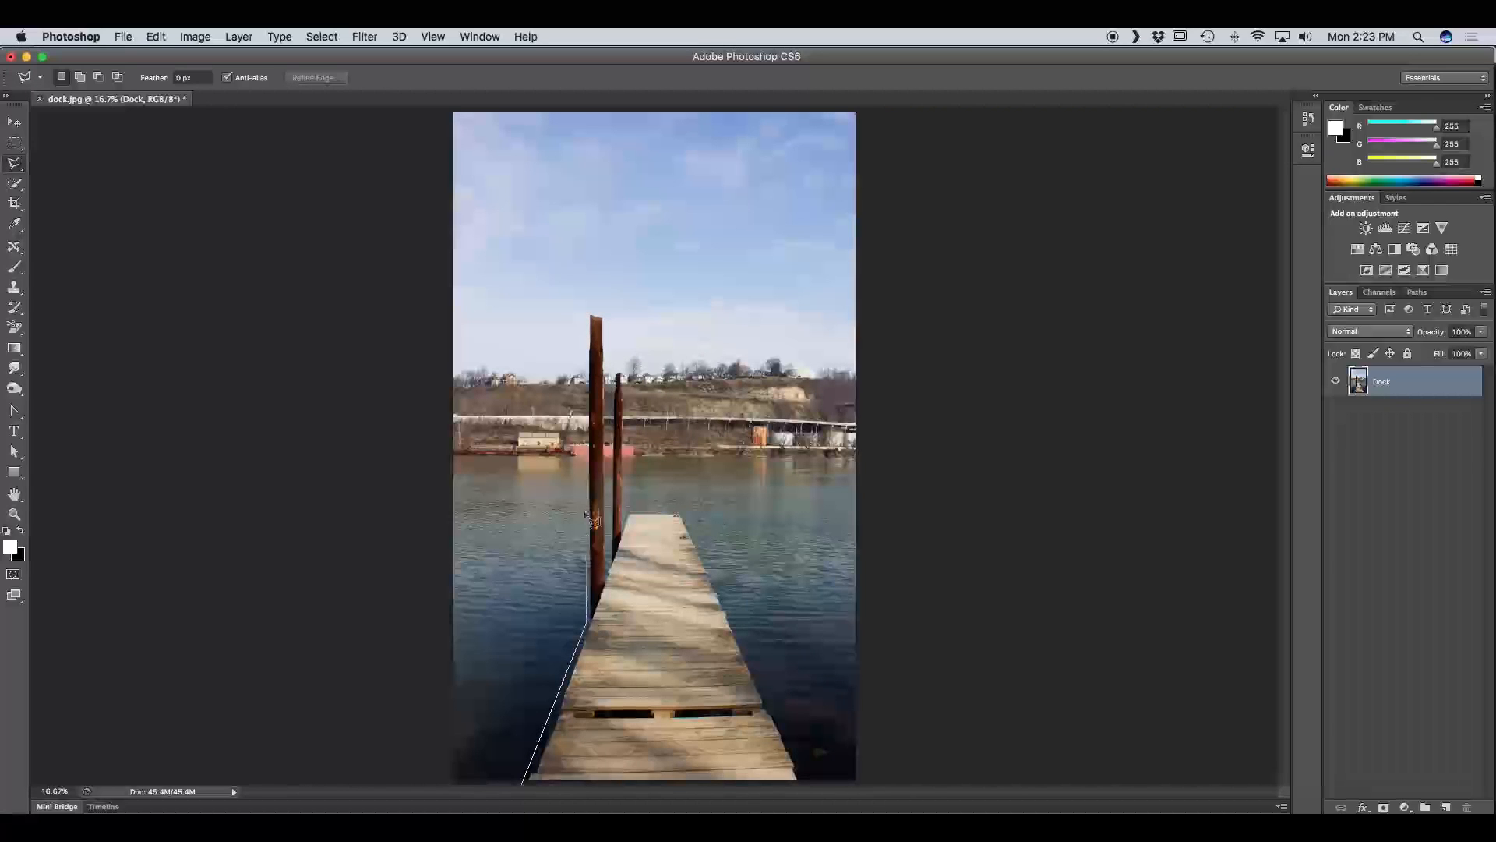